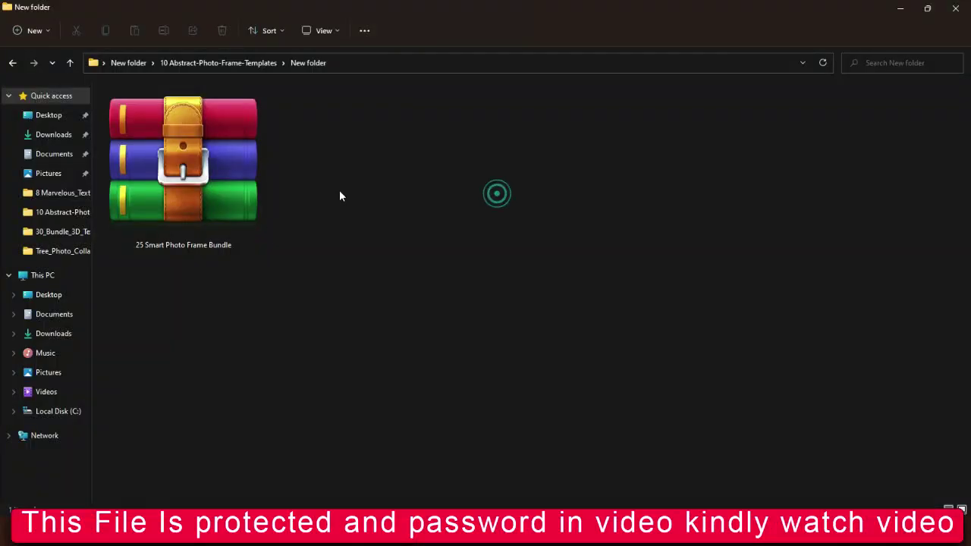
Extract the password-protected 25 Smart Photo Frame Bundle.rar into its own folder
right_click(236, 158)
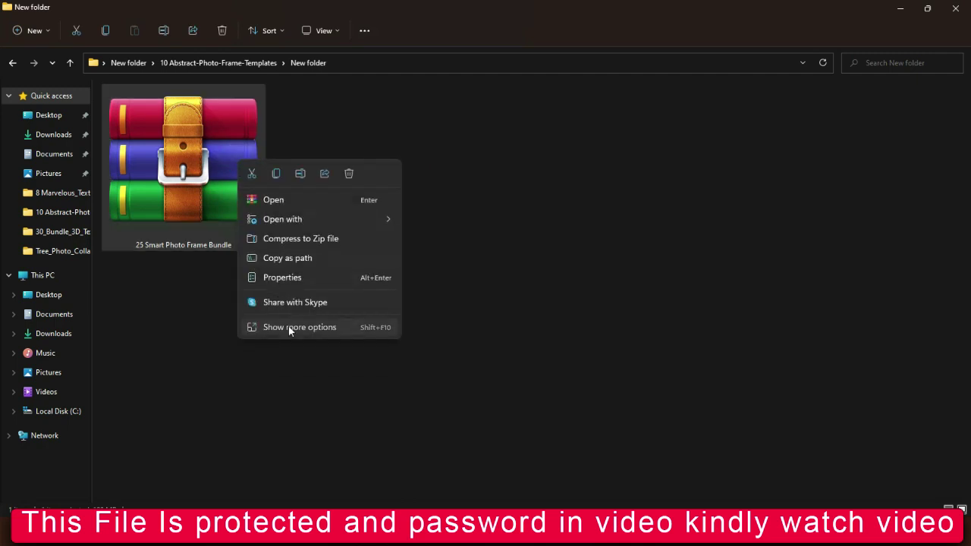
click(289, 327)
click(330, 122)
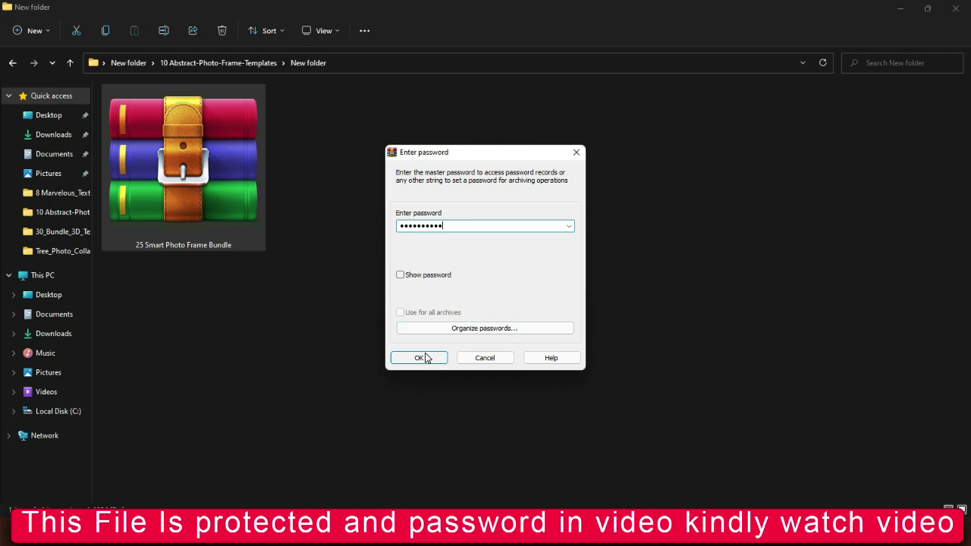
click(426, 358)
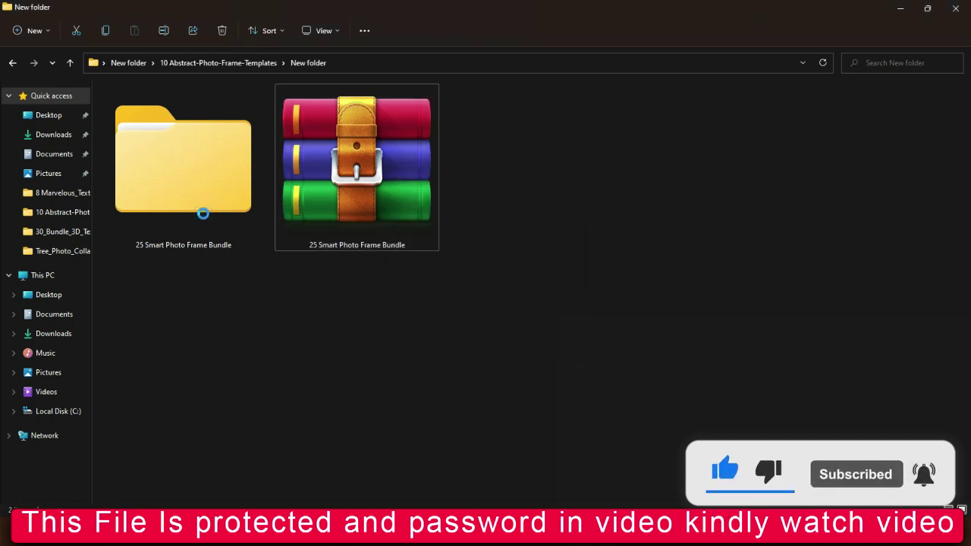
Open the extracted bundle folder and its inner subfolder, showing both as extra large icons
double_click(203, 213)
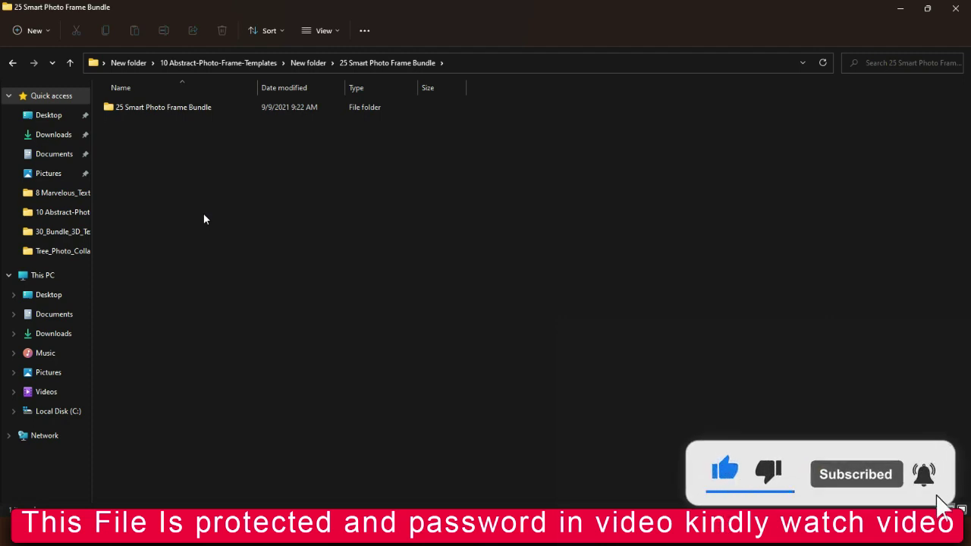
click(324, 31)
click(319, 60)
double_click(208, 126)
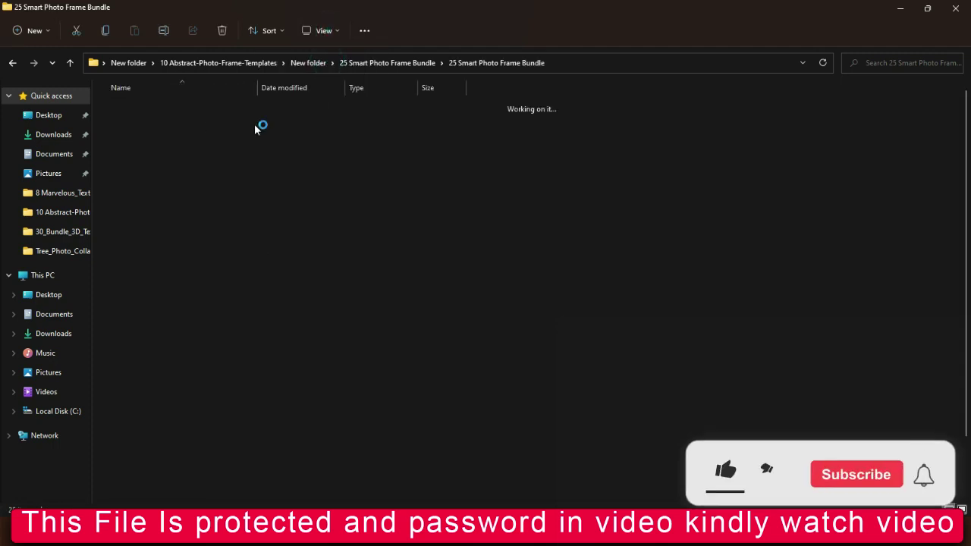
click(324, 31)
click(326, 61)
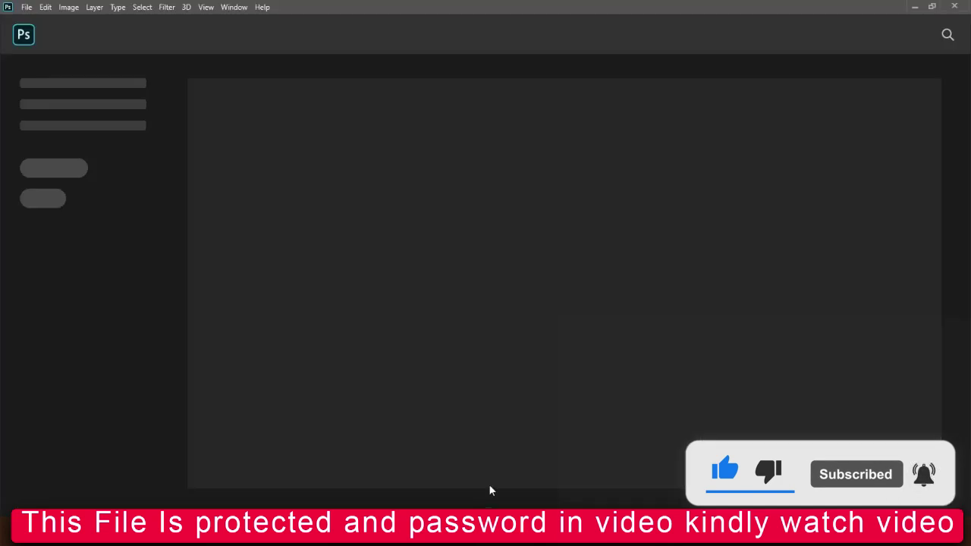
Browse through the splatter, geometric and striped frame templates one by one
click(801, 465)
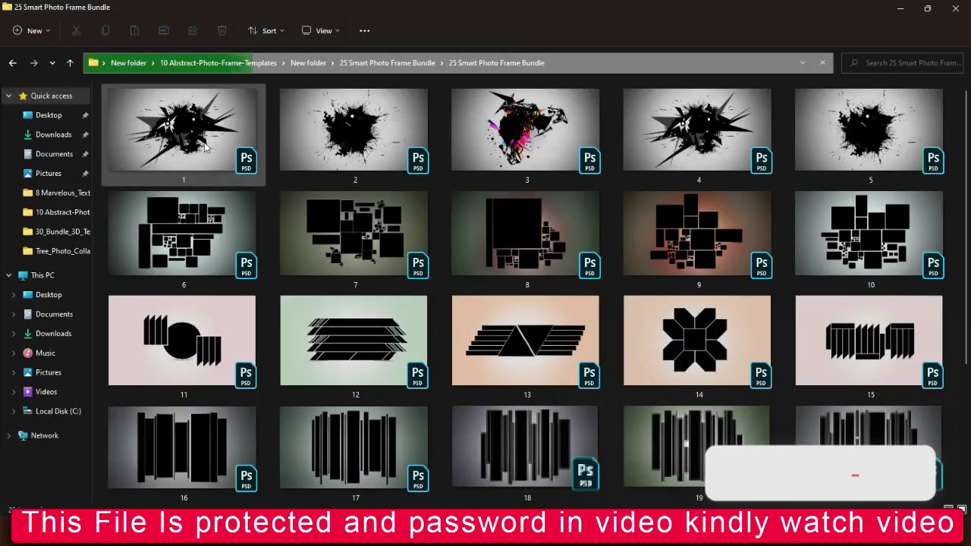
key(Right)
key(Right)
key(Right)
key(Right)
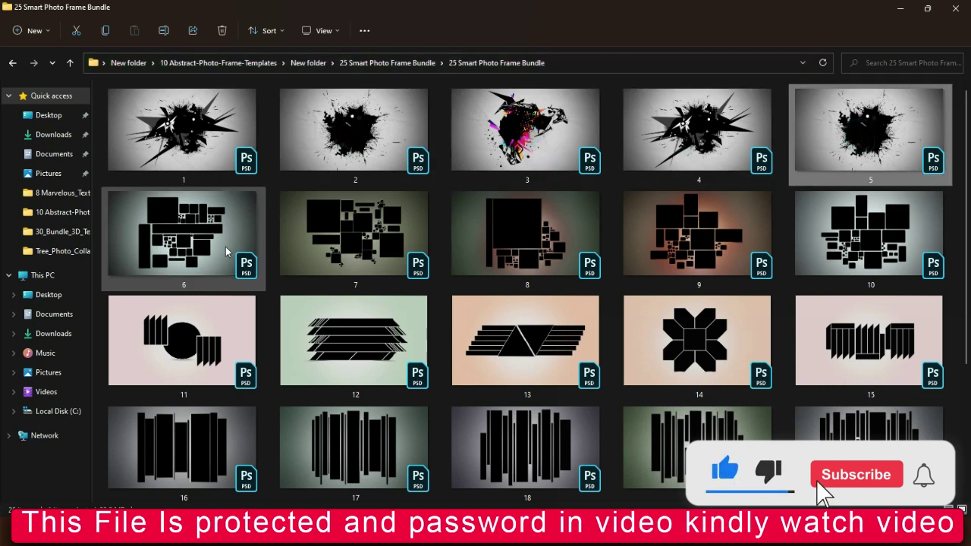
click(226, 251)
click(325, 231)
click(523, 231)
click(699, 231)
click(869, 231)
click(239, 343)
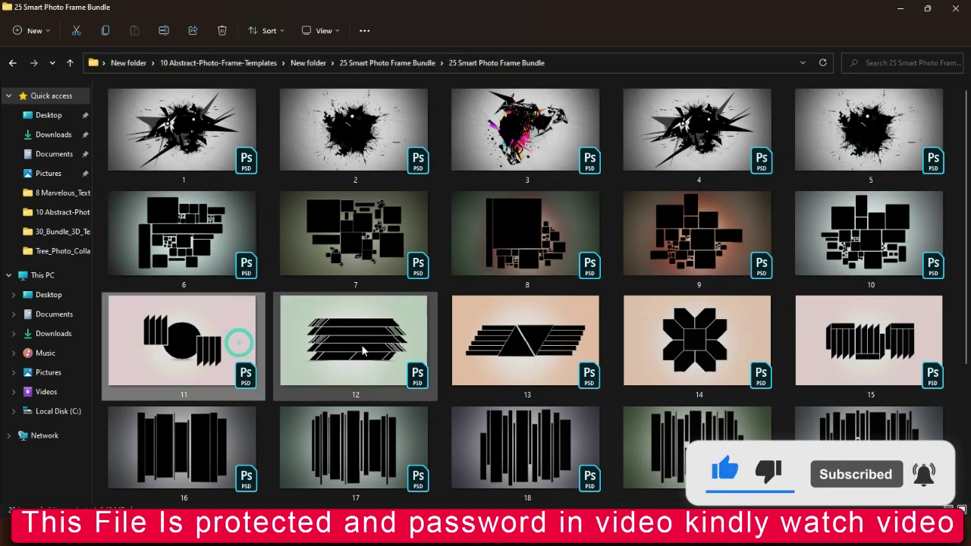
click(531, 347)
click(698, 341)
click(869, 341)
click(182, 448)
click(358, 456)
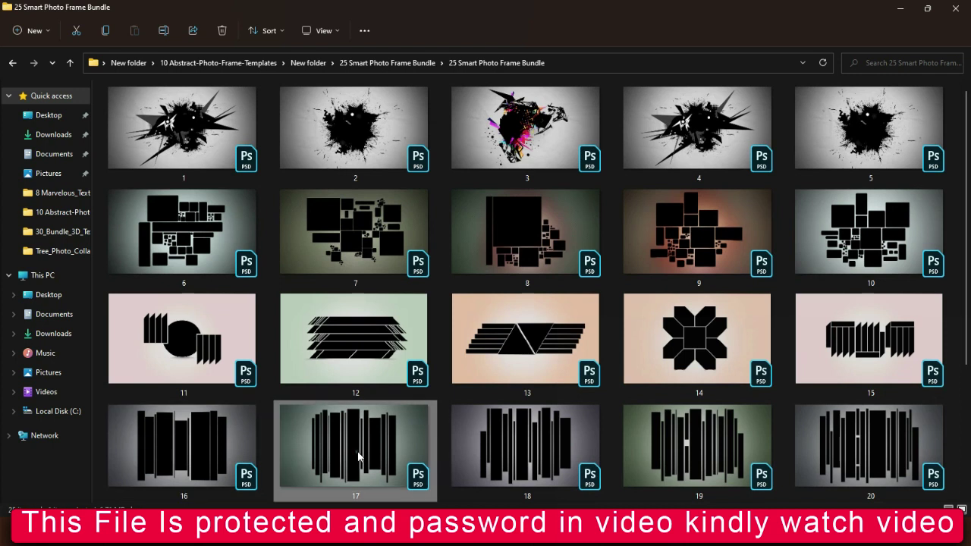
click(531, 448)
click(698, 448)
click(869, 448)
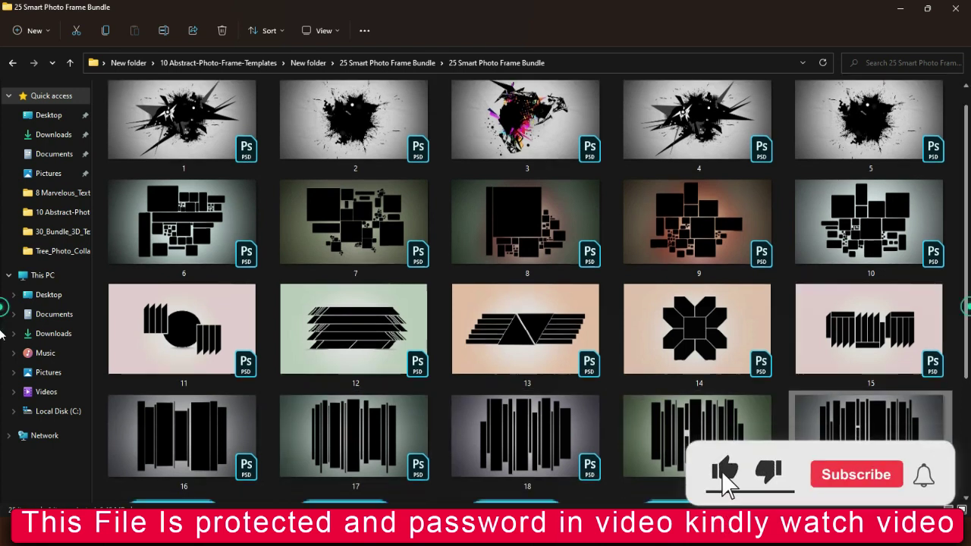
Preview the dark frame template 21, then select all the template files
scroll(523, 303, down, 2)
click(228, 448)
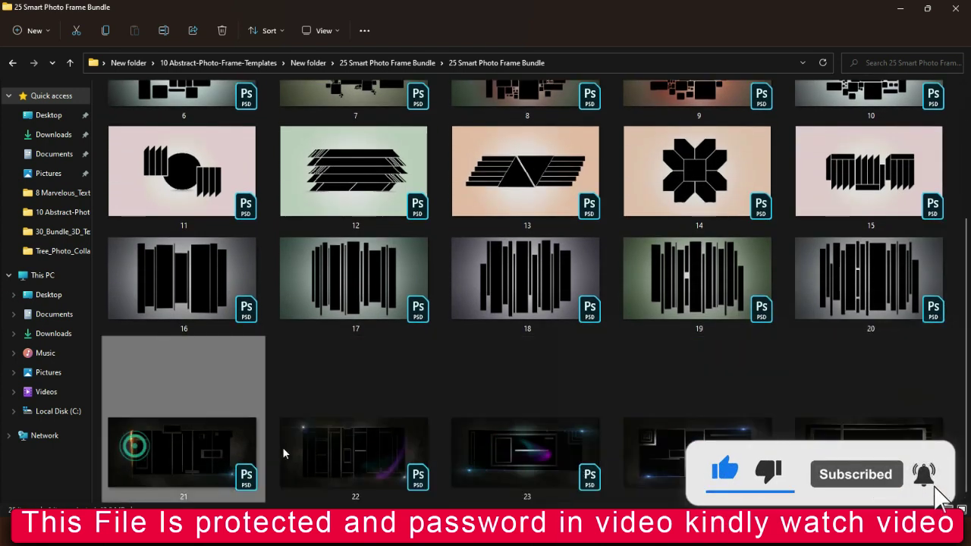
scroll(296, 395, up, 1)
scroll(325, 303, up, 2)
right_click(211, 154)
key(ctrl+a)
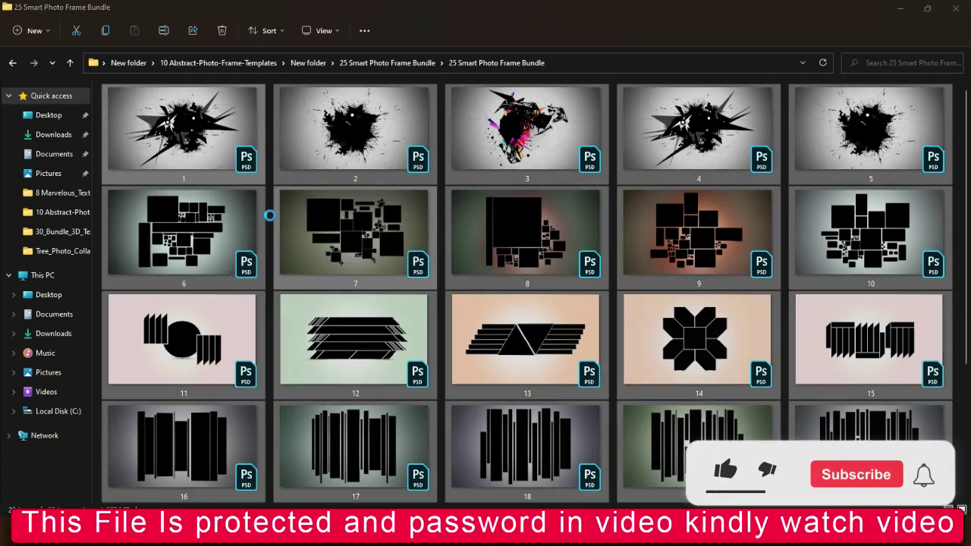
Close the properties window and drop photo 1 (18) onto Frame 01's placeholder in 1.psd
click(308, 441)
click(201, 110)
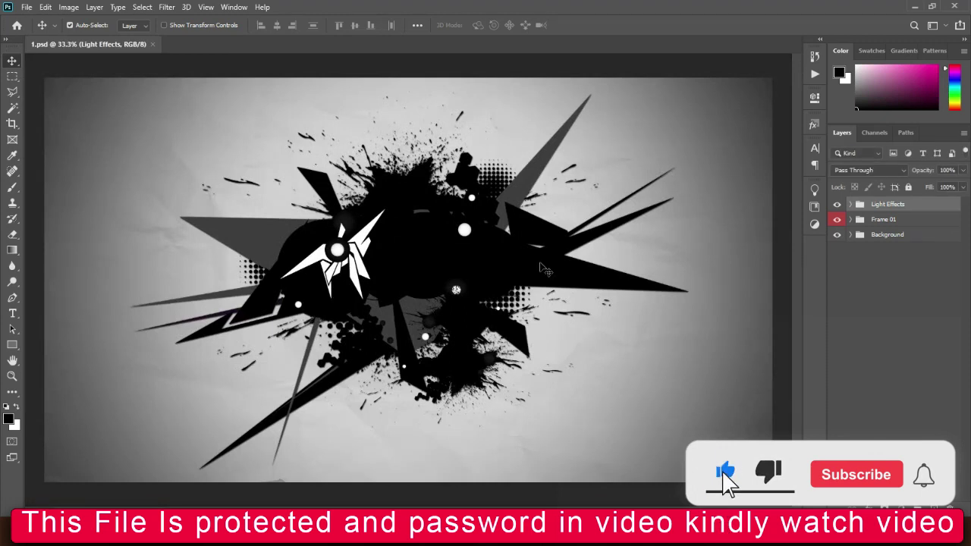
click(851, 220)
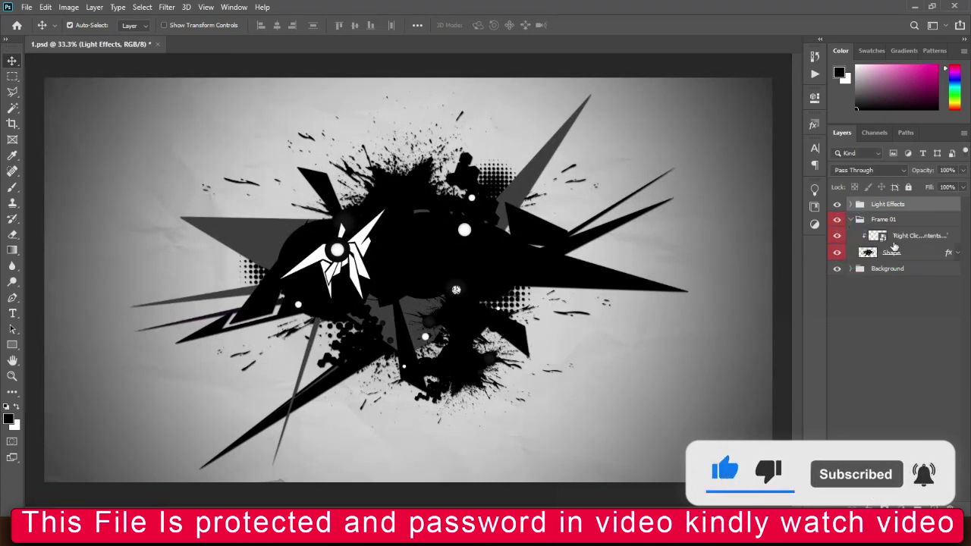
click(926, 241)
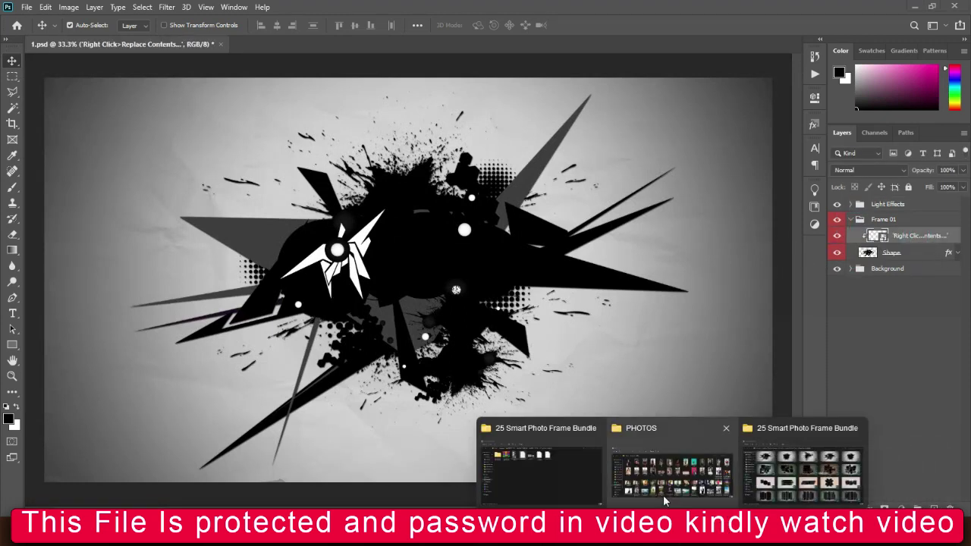
click(663, 486)
drag(397, 198, 724, 501)
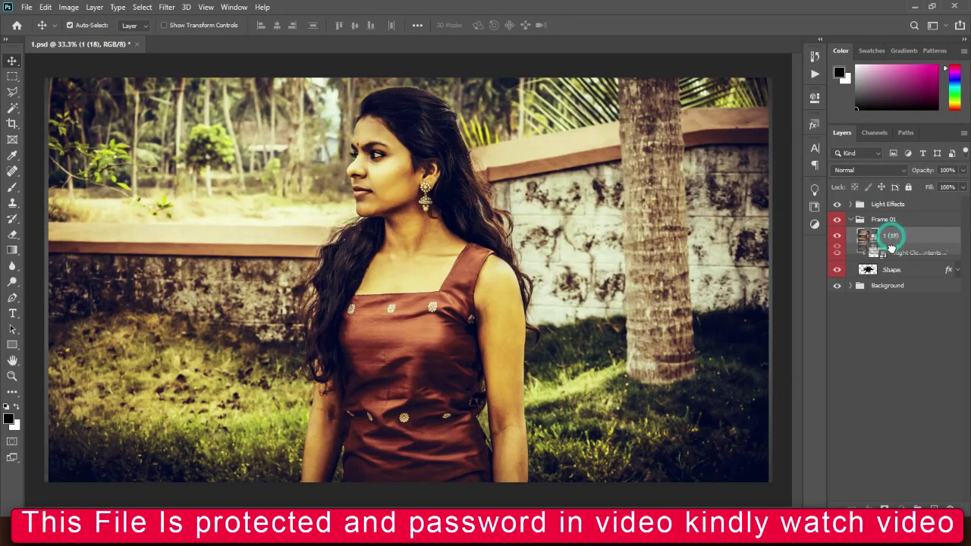
Clip photo 1 (18) into the splatter frame and nudge it down to frame her face
mouse_move(889, 246)
mouse_down()
mouse_move(892, 257)
mouse_move(838, 239)
mouse_up()
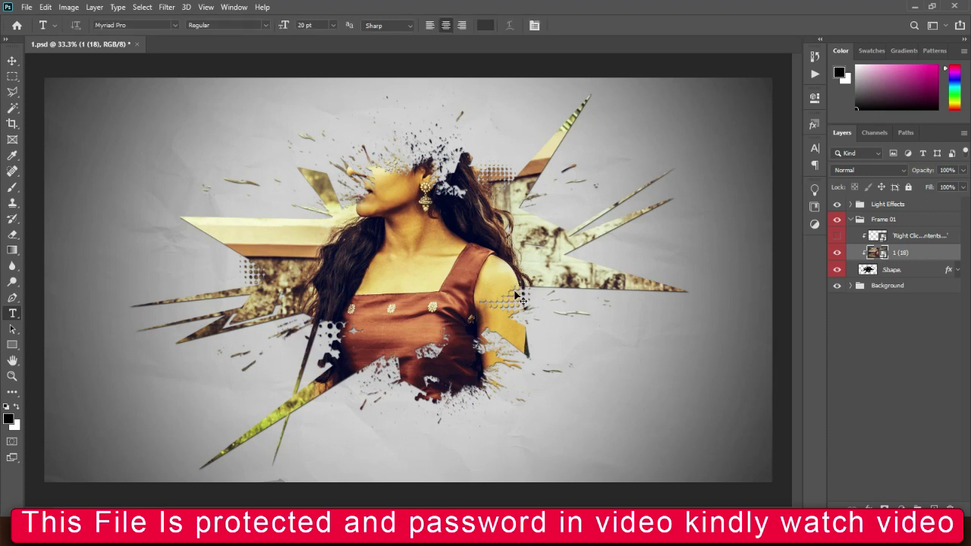
key(ctrl+t)
key(shift+Down)
key(shift+Down)
key(shift+Down)
key(shift+Down)
key(shift+Down)
key(shift+Down)
key(shift+Down)
key(shift+Down)
key(shift+Down)
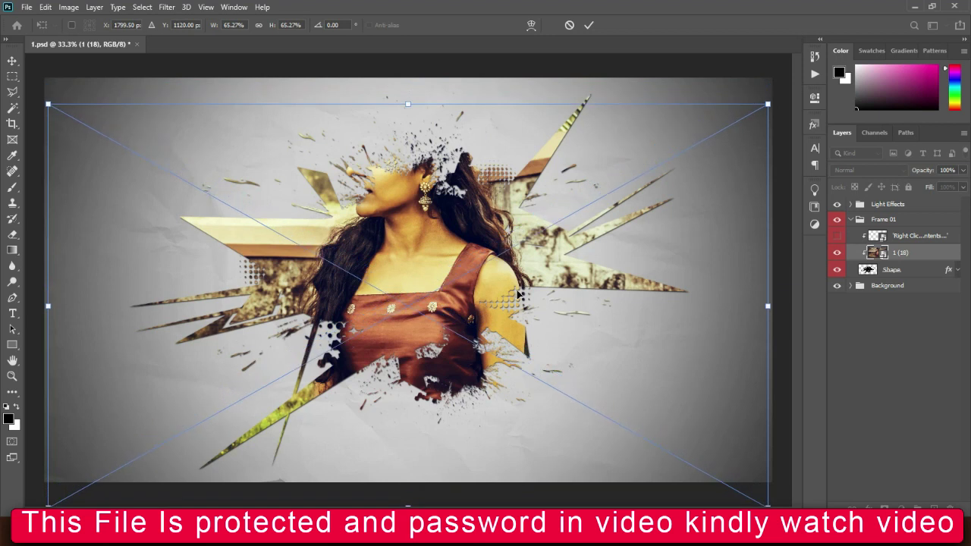
key(shift+Down)
key(shift+Down)
key(shift+Down)
key(shift+Down)
key(shift+Down)
key(shift+Down)
key(shift+Down)
key(shift+Down)
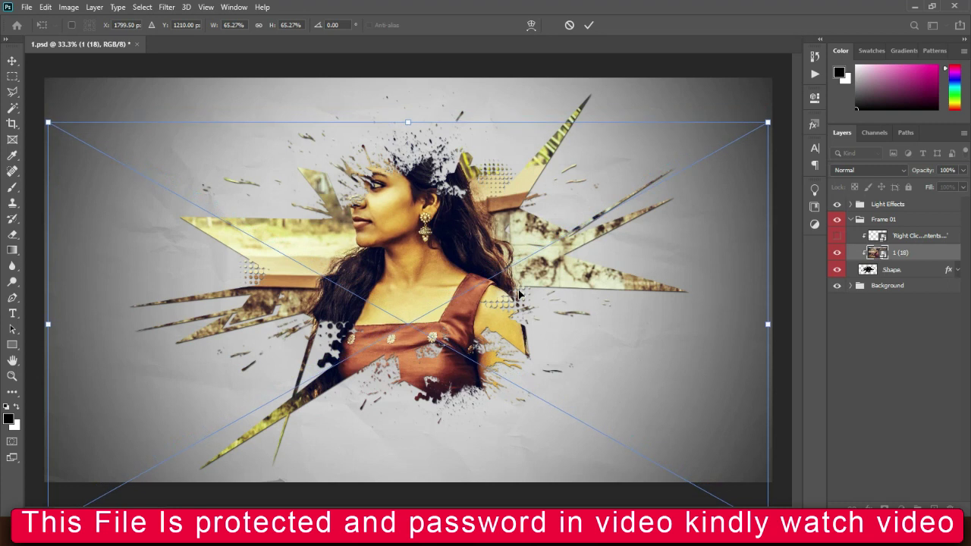
key(shift+Down)
key(shift+Down)
key(shift+Down)
key(shift+Down)
key(shift+Down)
key(shift+Down)
key(shift+Down)
key(shift+Down)
key(shift+Down)
key(shift+Down)
key(shift+Down)
key(shift+Down)
key(shift+Down)
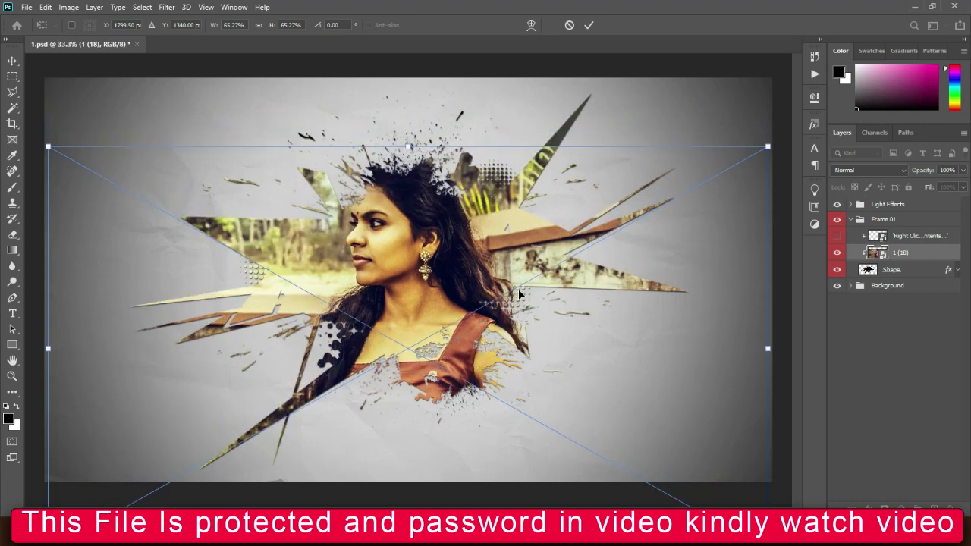
key(t)
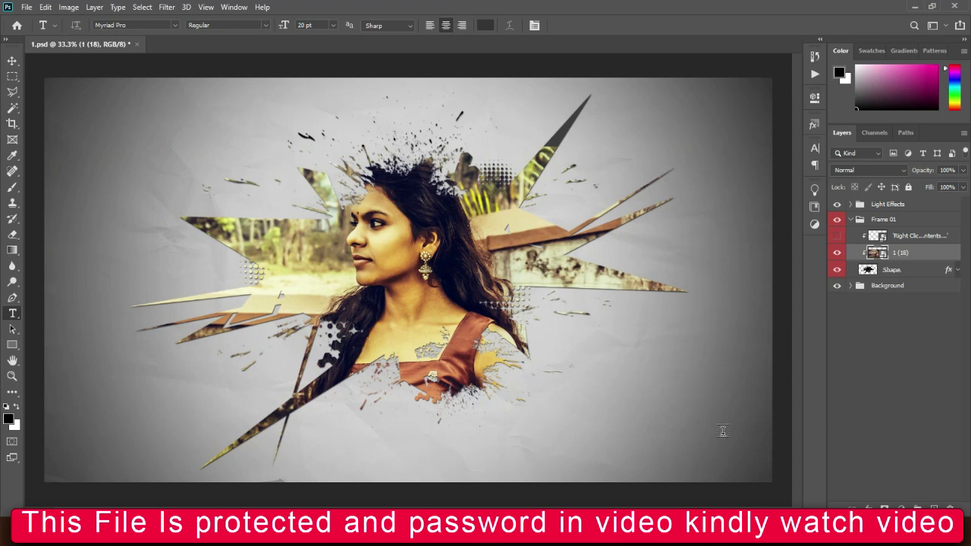
Place sunglasses portrait 1 (12) into template 1 and enlarge it on both sides
click(668, 460)
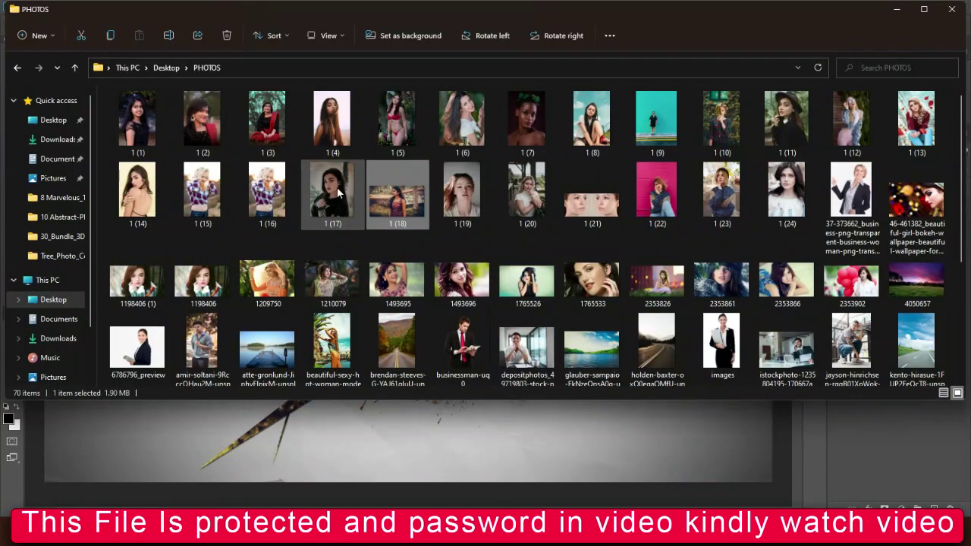
click(590, 126)
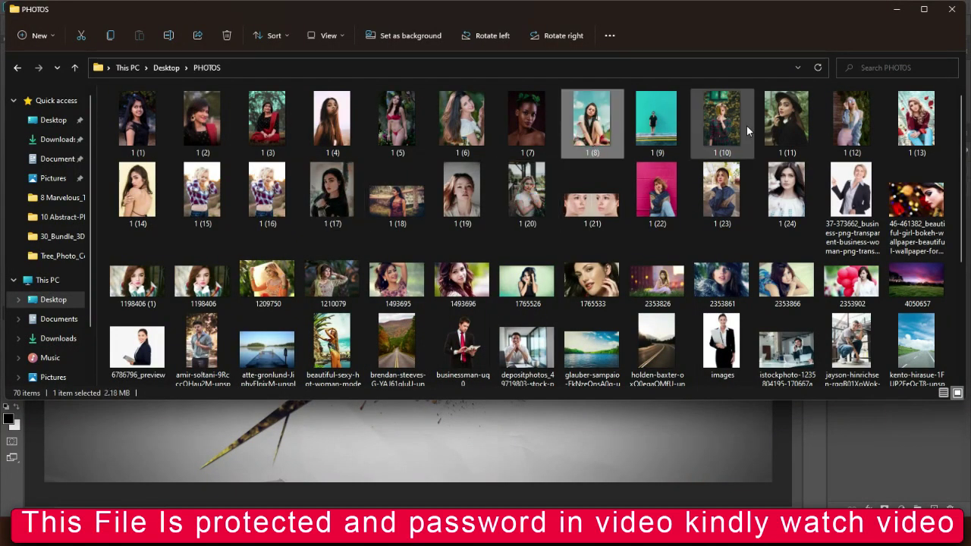
click(850, 131)
mouse_move(851, 125)
mouse_down()
mouse_move(717, 270)
mouse_move(488, 444)
mouse_up()
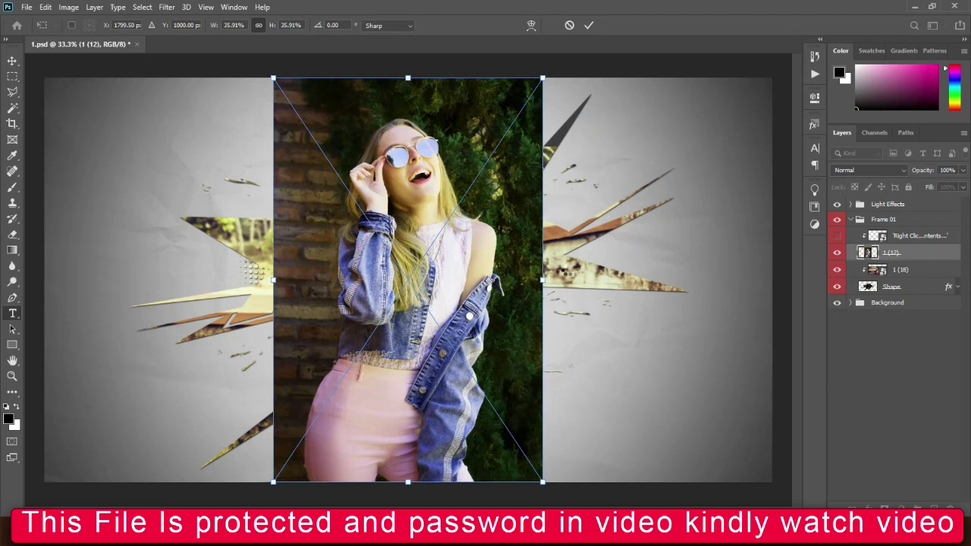
key(Return)
key(ctrl+t)
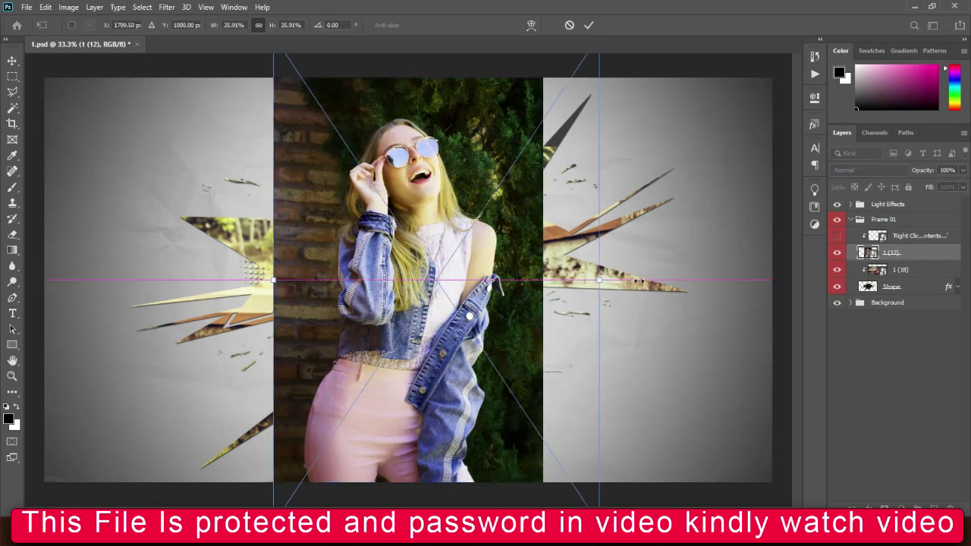
drag(543, 280, 712, 280)
mouse_move(271, 280)
mouse_down()
mouse_move(125, 299)
mouse_move(161, 299)
mouse_up()
key(Return)
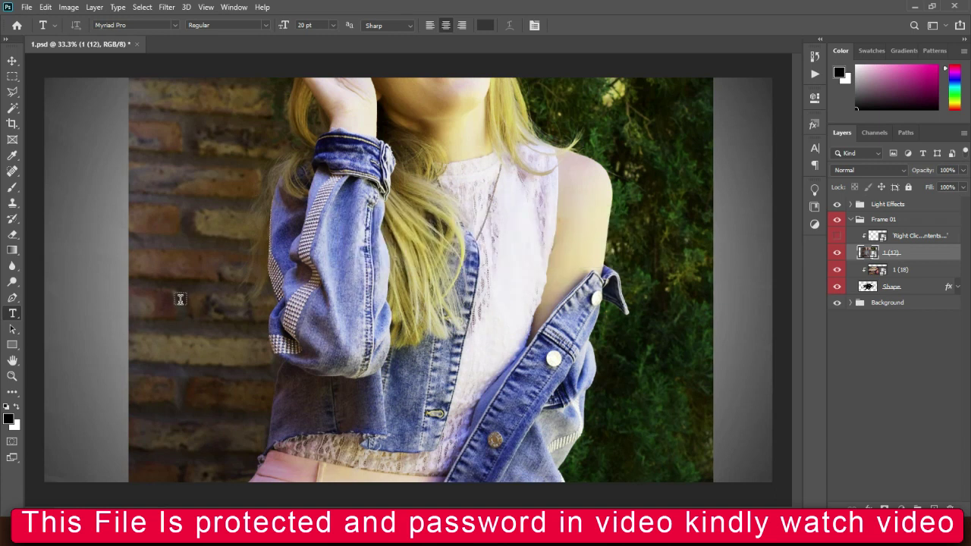
Move portrait 1 (12) down, reorder it below 1 (18), and hide the 1 (18) layer
key(v)
key(shift+Down)
key(shift+Down)
key(shift+Down)
key(shift+Down)
key(shift+Down)
key(shift+Down)
mouse_move(410, 95)
mouse_down()
mouse_move(422, 258)
mouse_move(454, 263)
mouse_up()
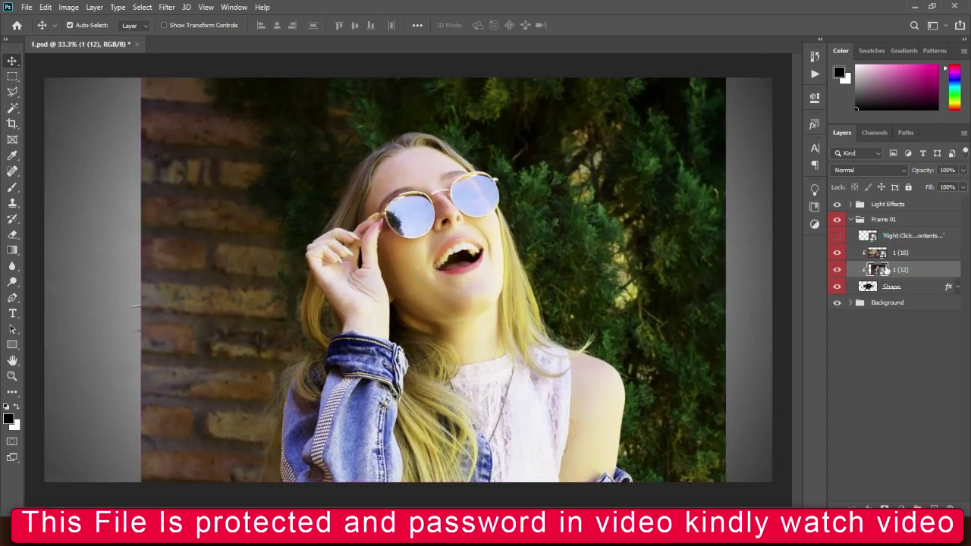
drag(896, 254, 895, 276)
click(837, 253)
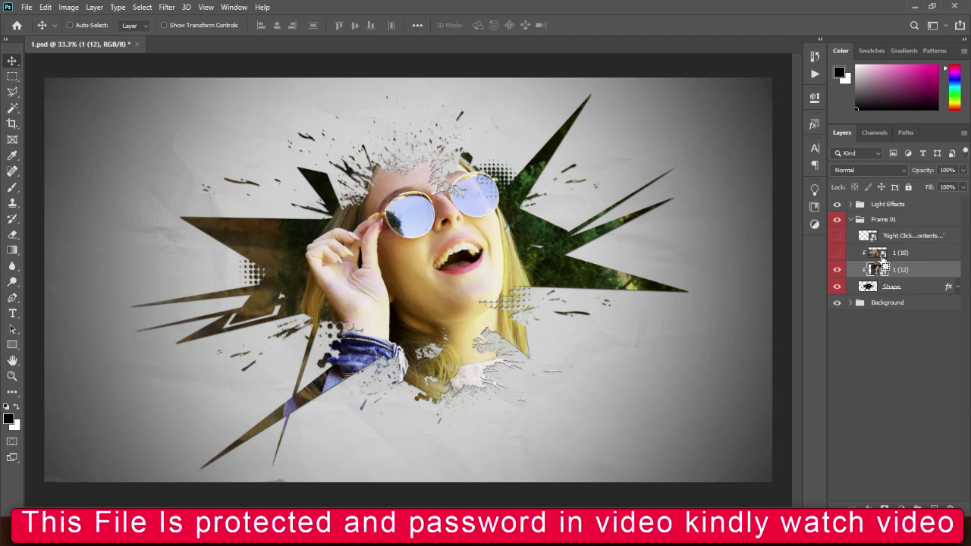
key(ctrl+t)
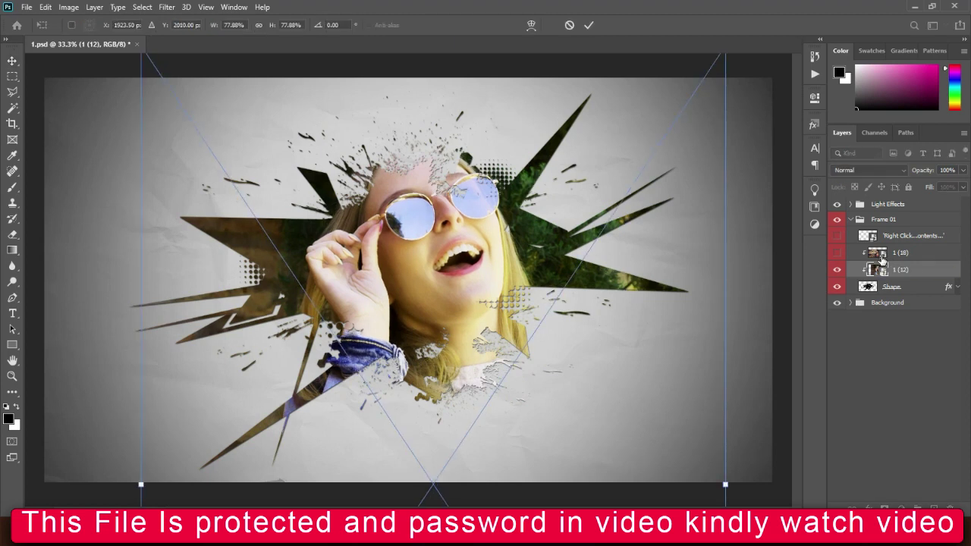
key(Return)
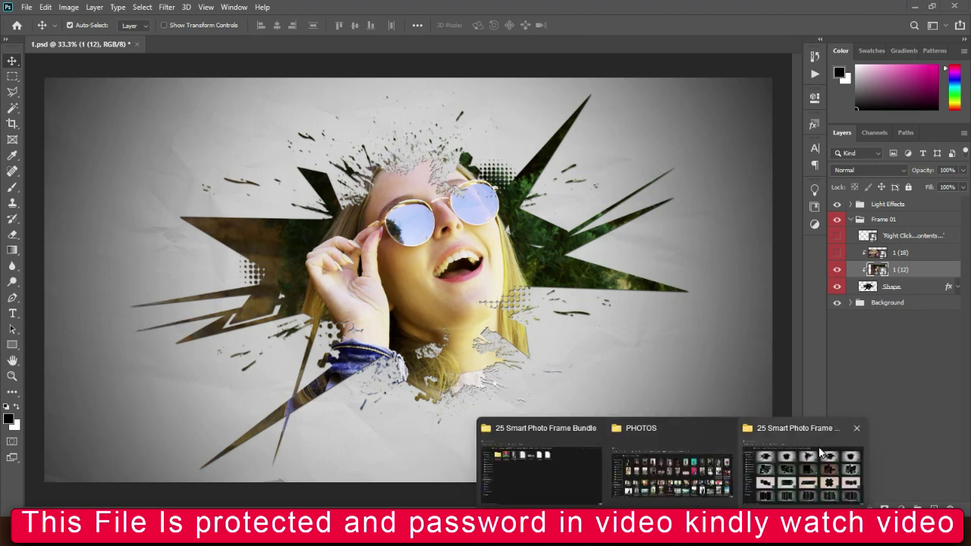
Pick the striped template 12 in the frame bundle folder
click(802, 475)
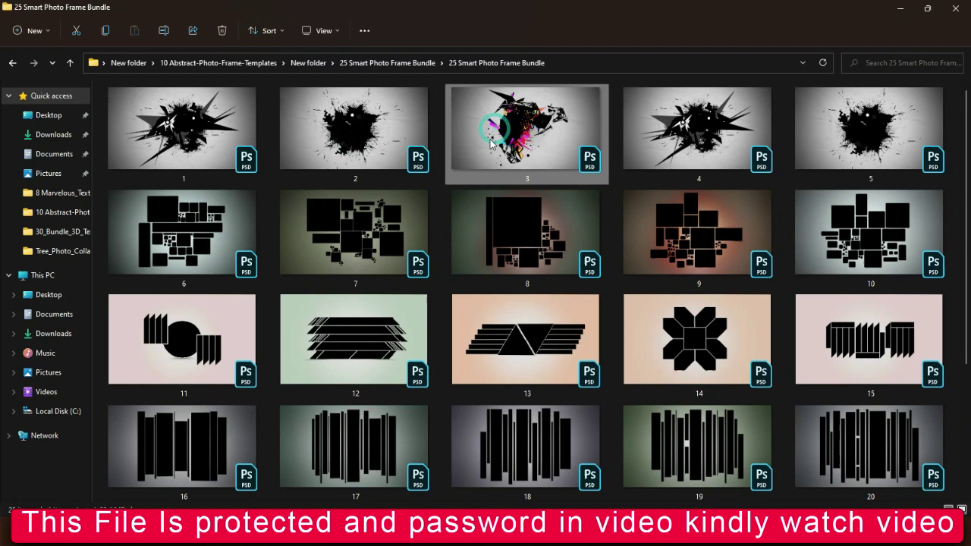
click(389, 137)
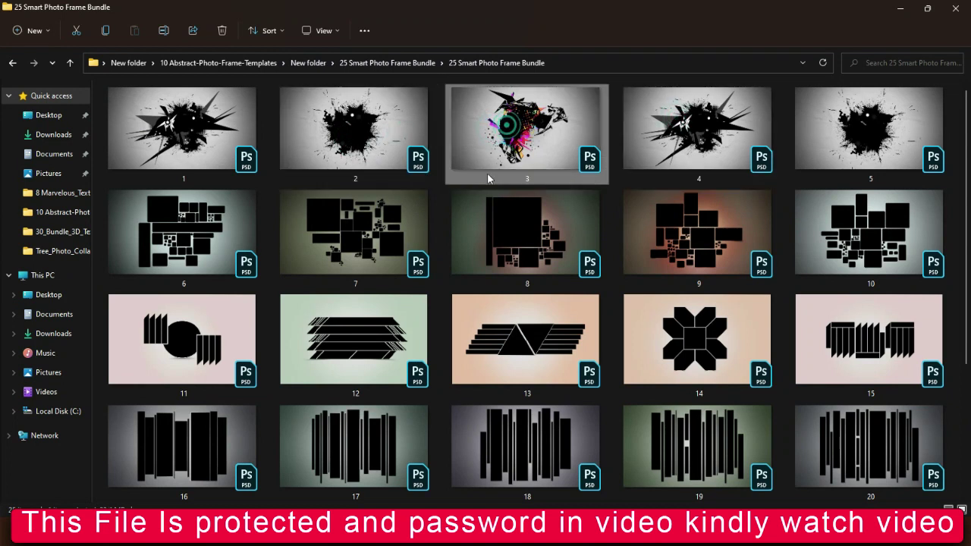
click(364, 356)
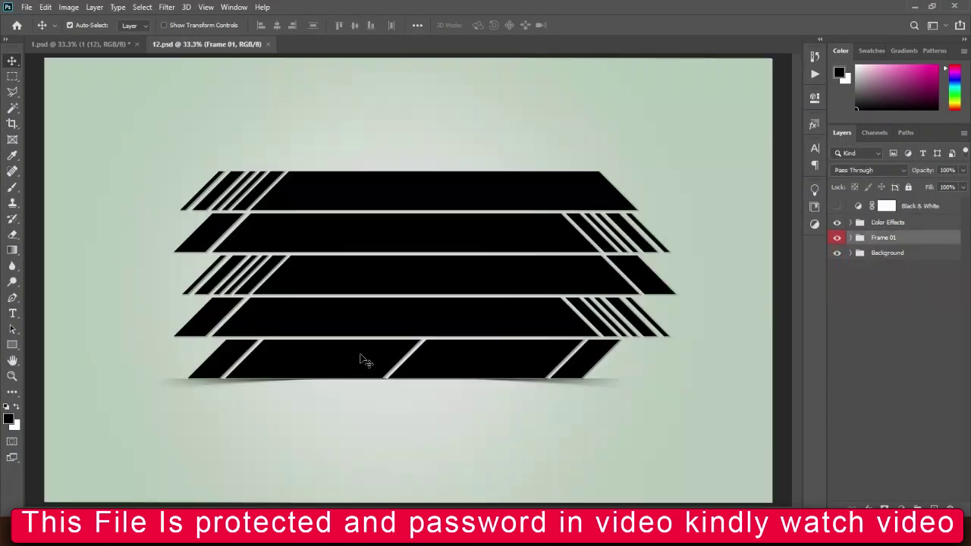
Place portrait 1 (5) onto template 12's Frame 01 placeholder and enlarge it to fill
click(852, 237)
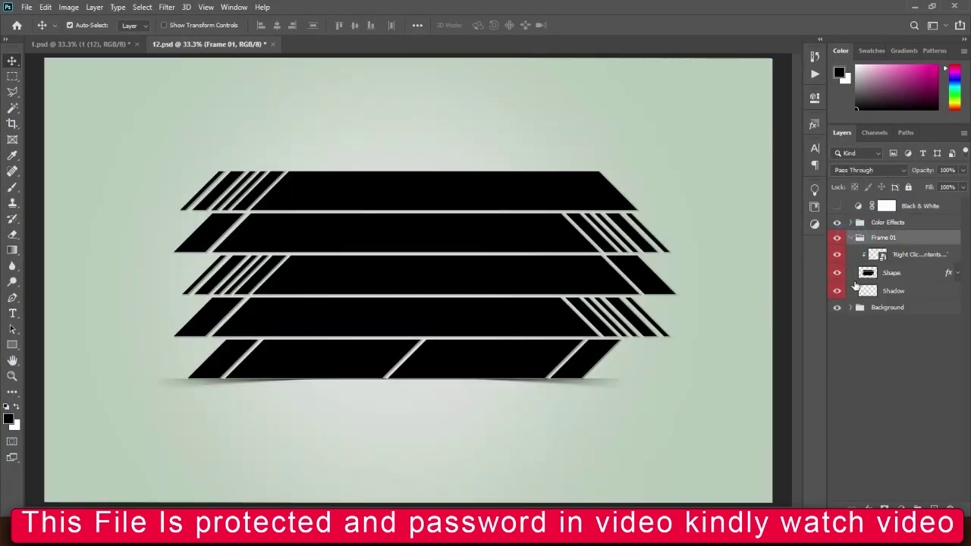
click(888, 256)
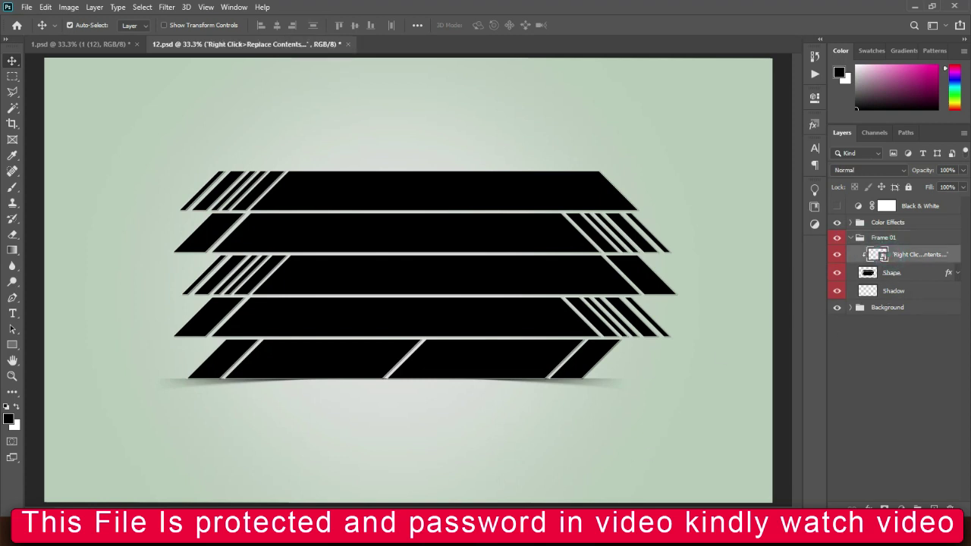
click(652, 472)
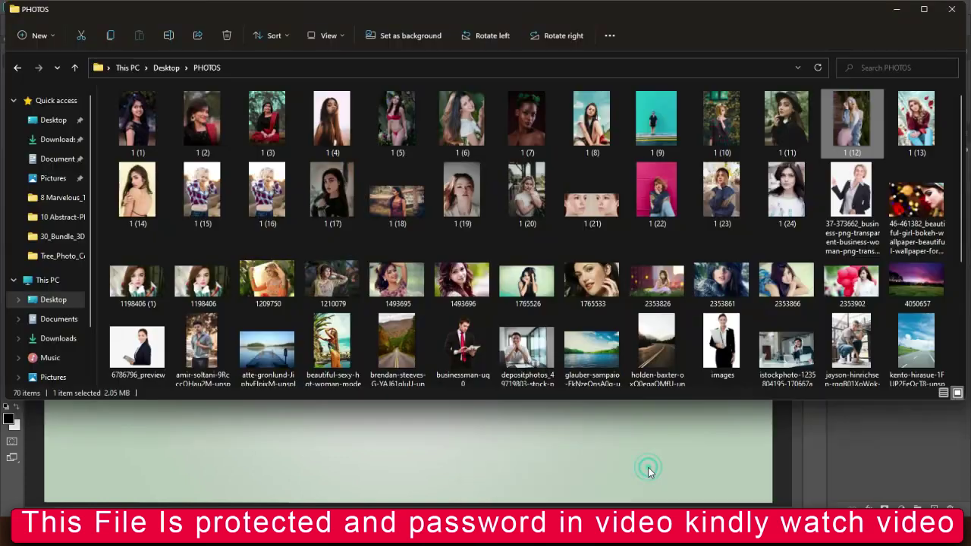
click(397, 115)
click(444, 474)
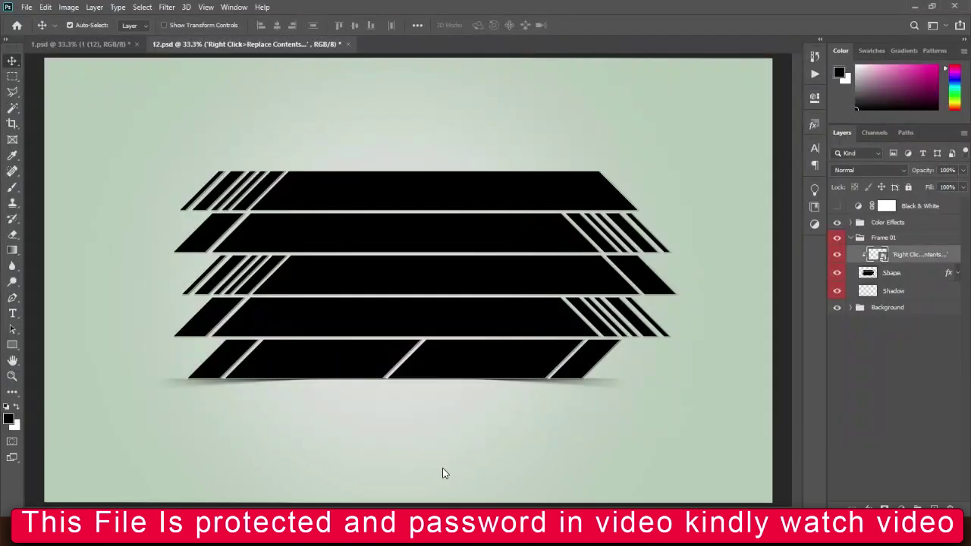
drag(555, 281, 656, 298)
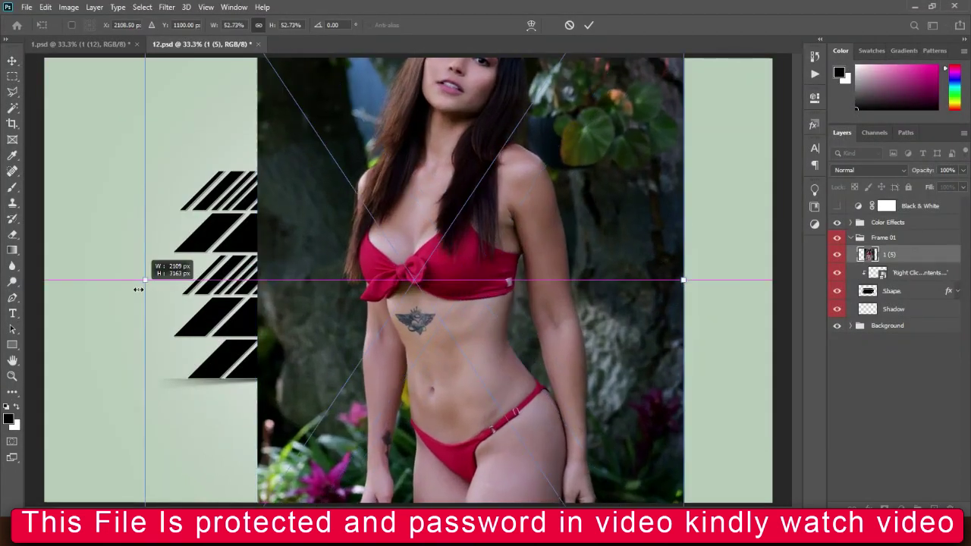
drag(258, 281, 143, 281)
key(Return)
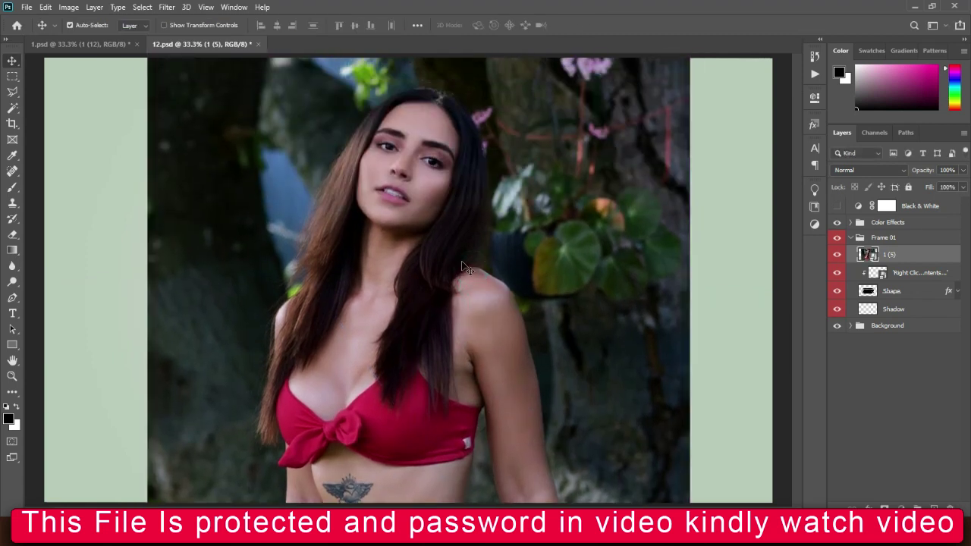
Reposition and clip photo 1 (5) into the striped frame, then open geometric template 14
drag(465, 267, 486, 284)
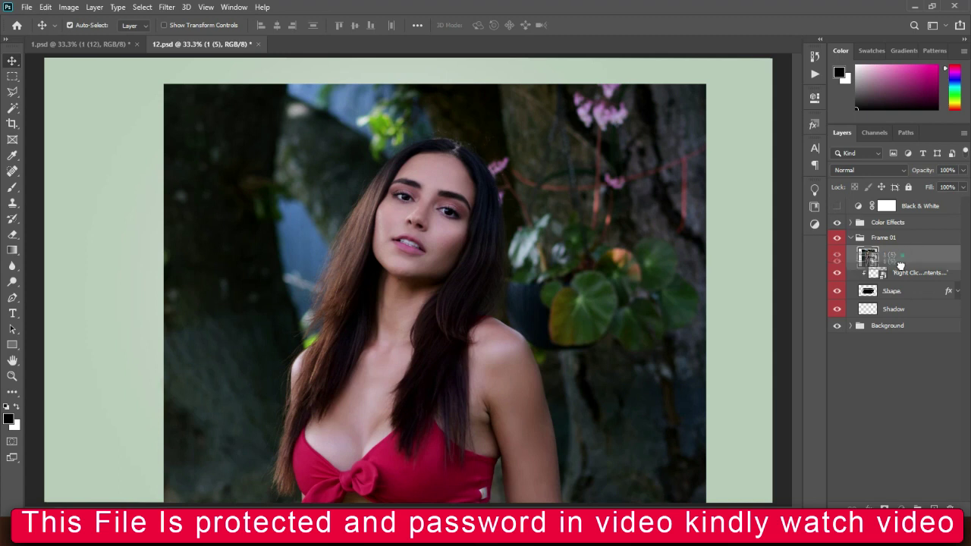
drag(900, 266, 899, 288)
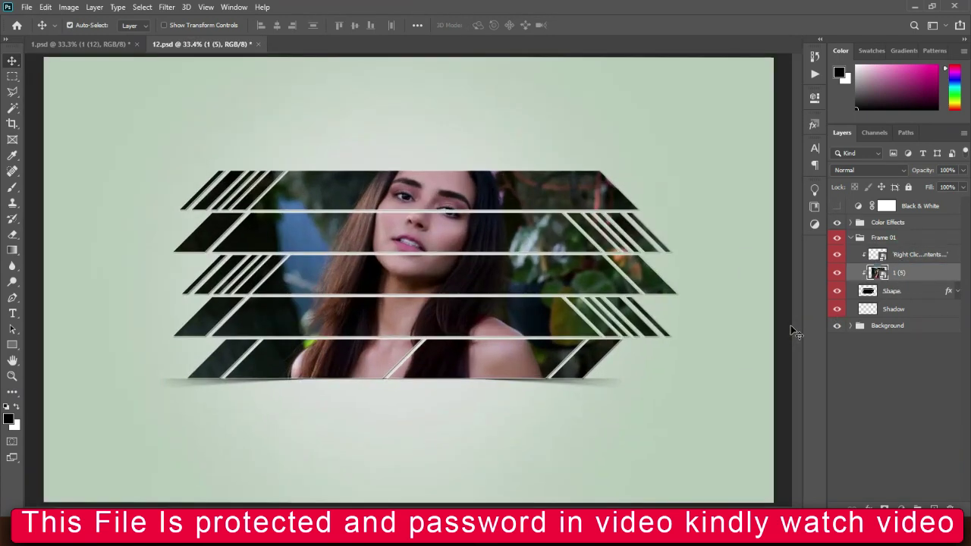
click(589, 474)
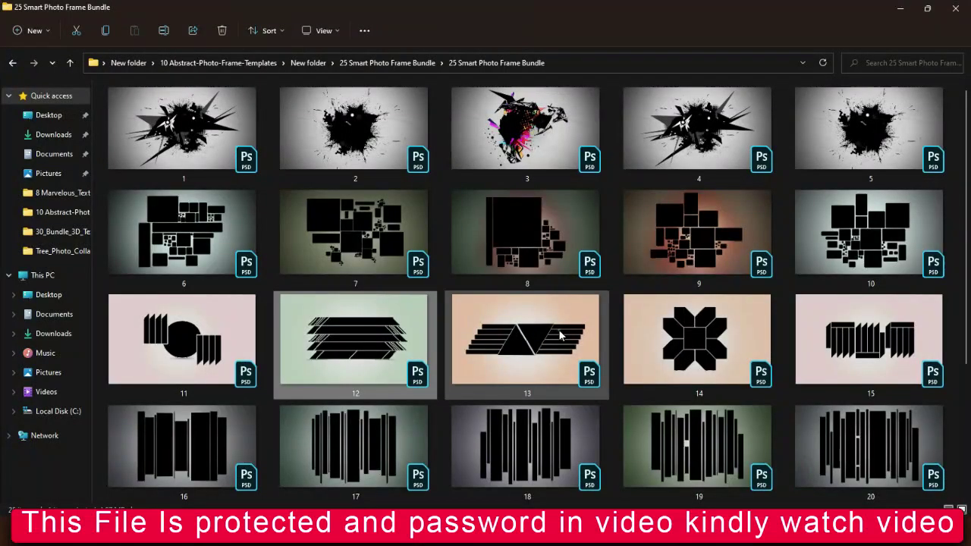
double_click(681, 329)
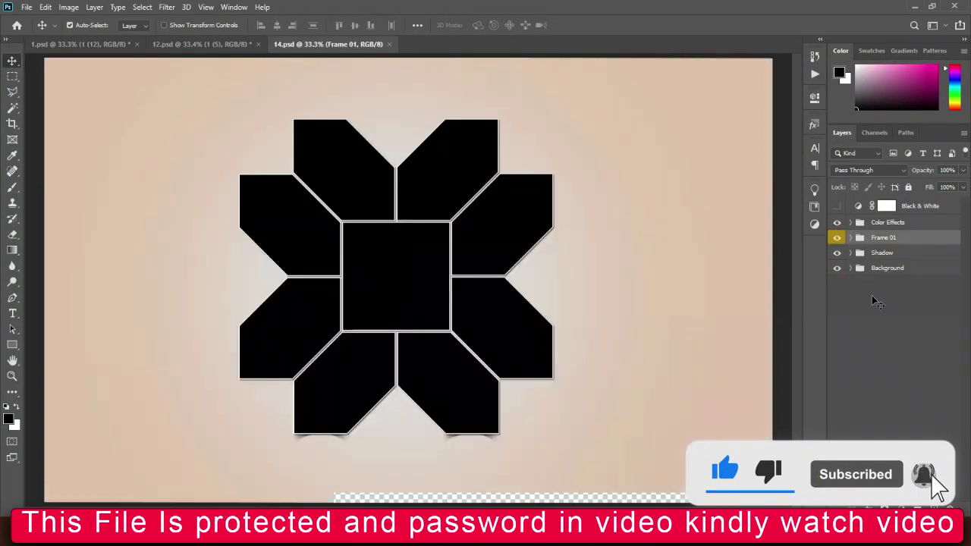
Place portrait 1 (13) into template 14's Frame 01, enlarge, lower and clip it with Alt+Ctrl+G
click(854, 245)
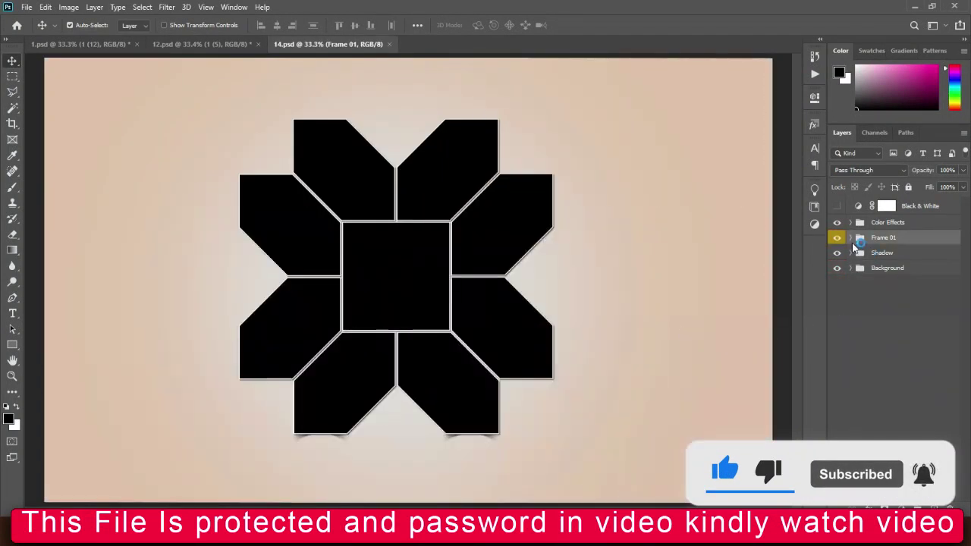
click(895, 252)
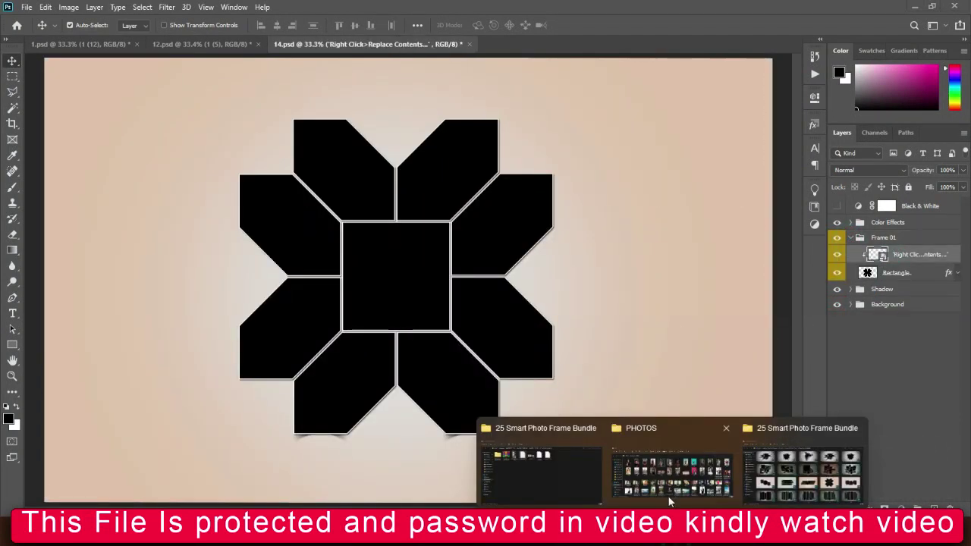
click(668, 493)
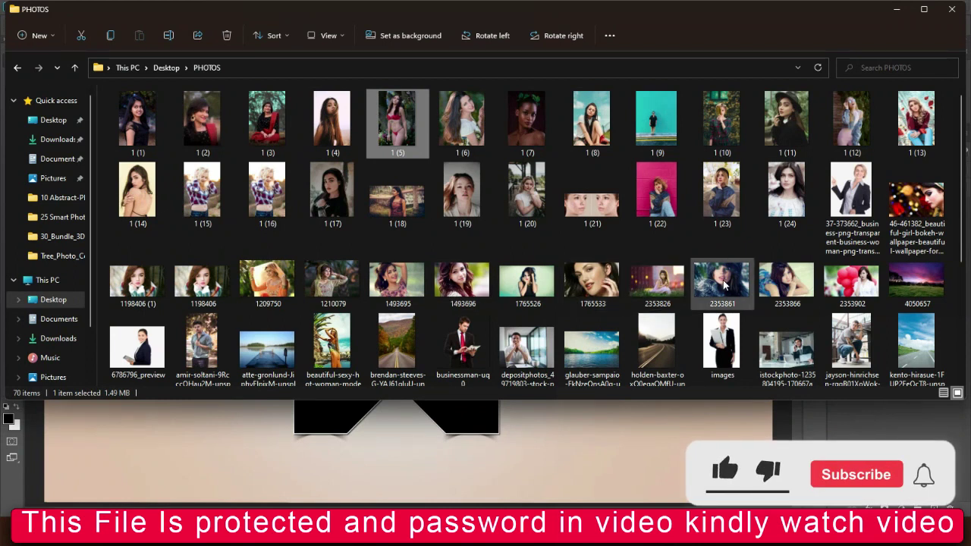
click(775, 286)
drag(775, 287, 635, 449)
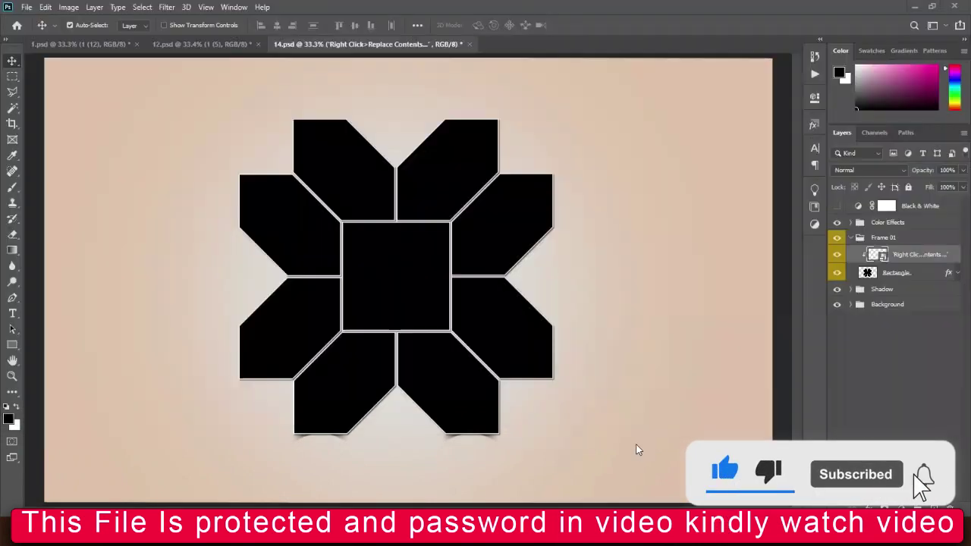
drag(256, 283, 221, 281)
mouse_move(398, 232)
mouse_down()
mouse_move(395, 275)
mouse_move(427, 307)
mouse_up()
key(Return)
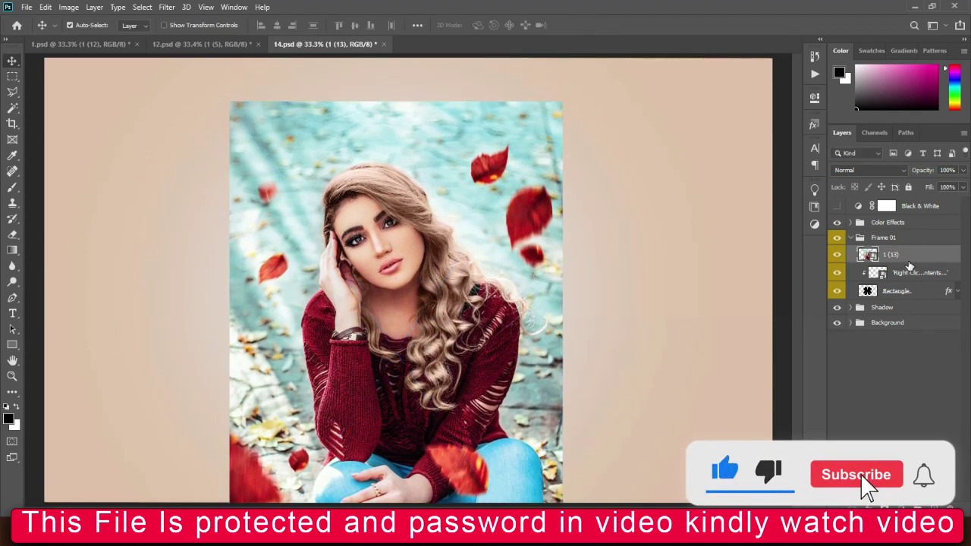
key(ctrl+bracketleft)
key(ctrl+alt+g)
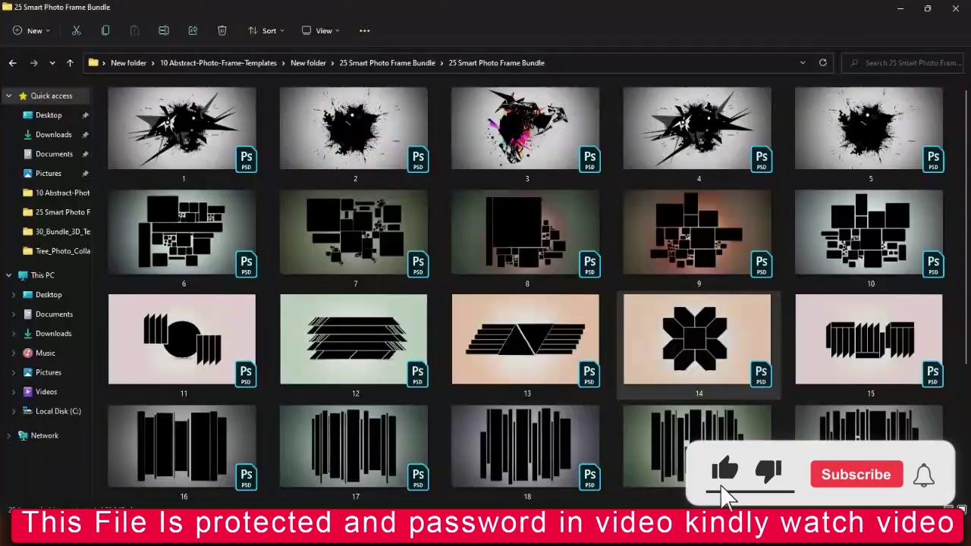
Open template 11 and drop photo 1 (20) onto its Frame 01 placeholder
click(182, 328)
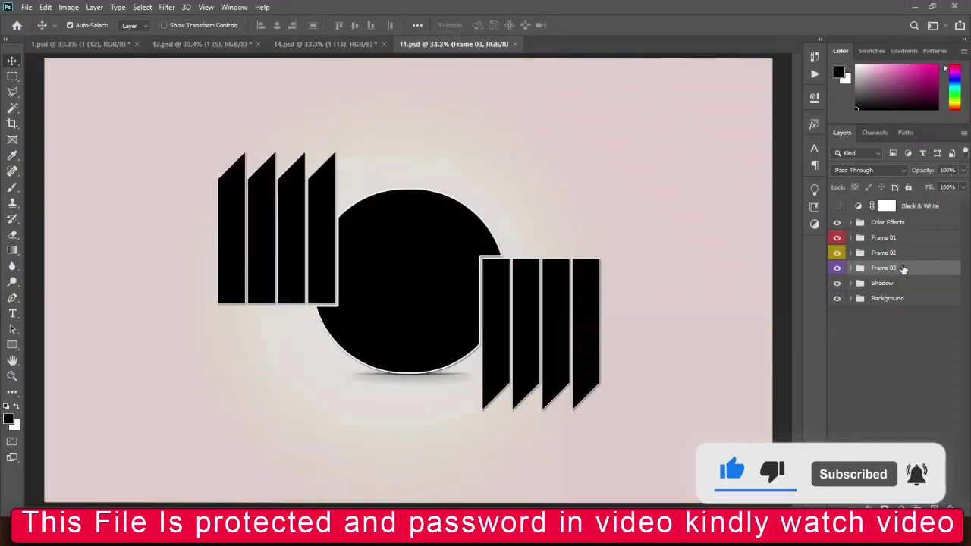
click(850, 238)
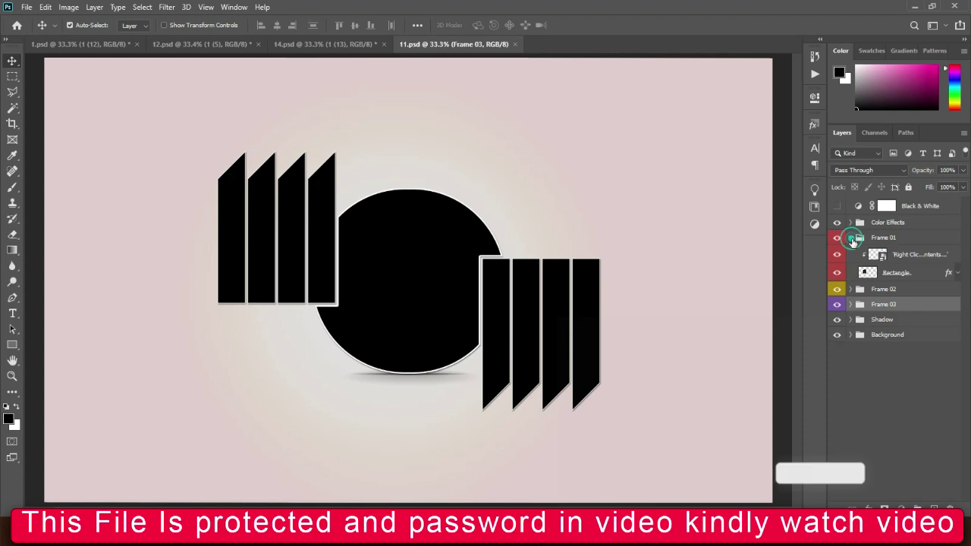
click(910, 254)
click(725, 491)
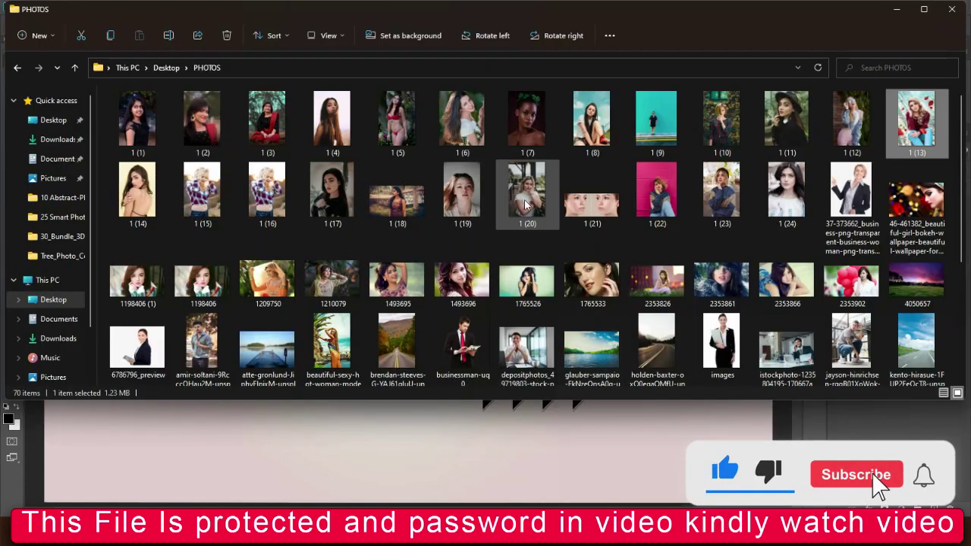
drag(528, 199, 412, 262)
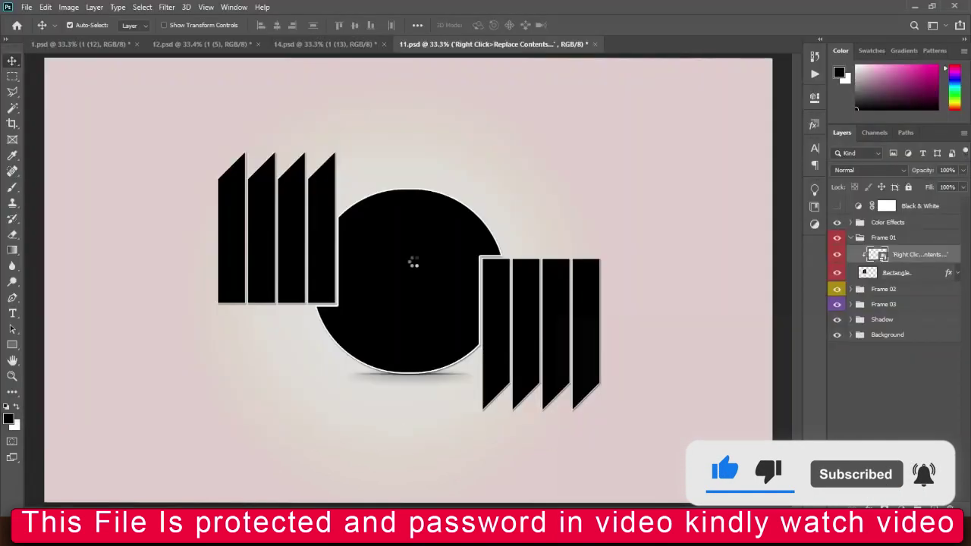
Clip photo 1 (20) and slide it so the face fills the left stripes
key(Return)
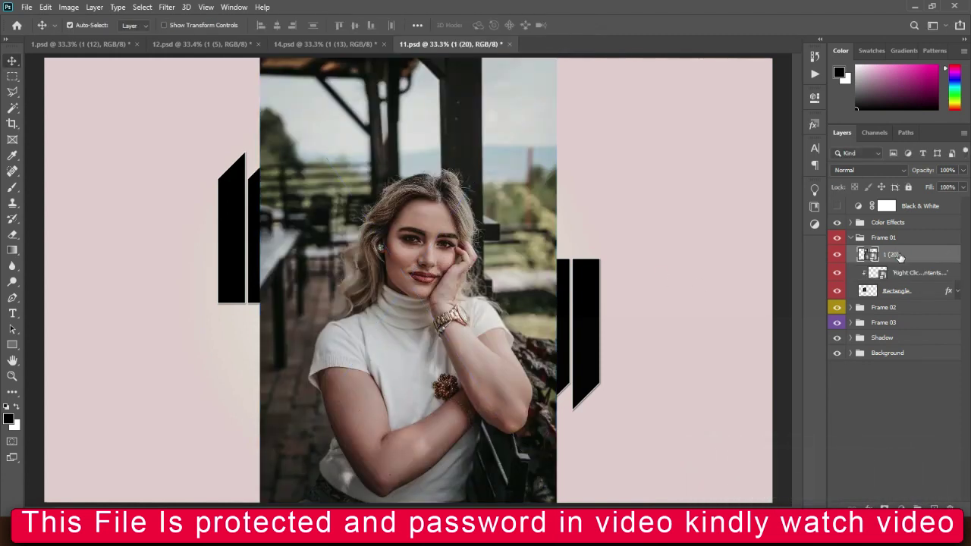
key(ctrl+bracketleft)
key(ctrl+t)
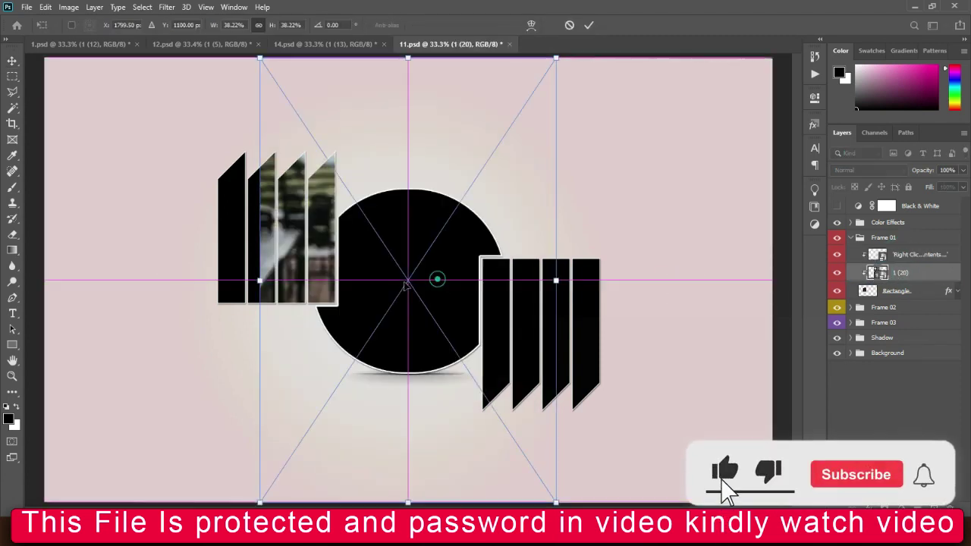
drag(476, 286, 290, 287)
key(Return)
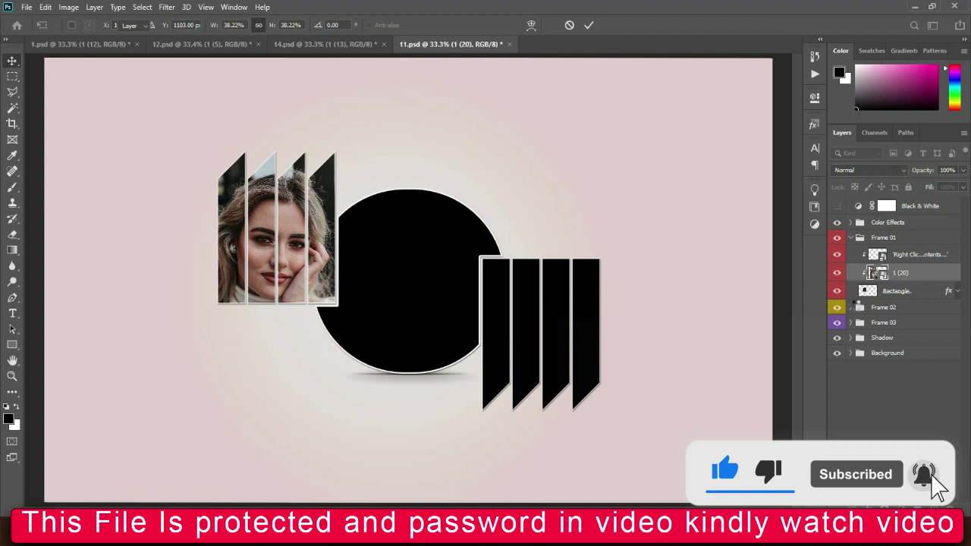
Select Frame 02's placeholder layer and choose the next portrait from PHOTOS
click(850, 307)
click(911, 325)
click(649, 429)
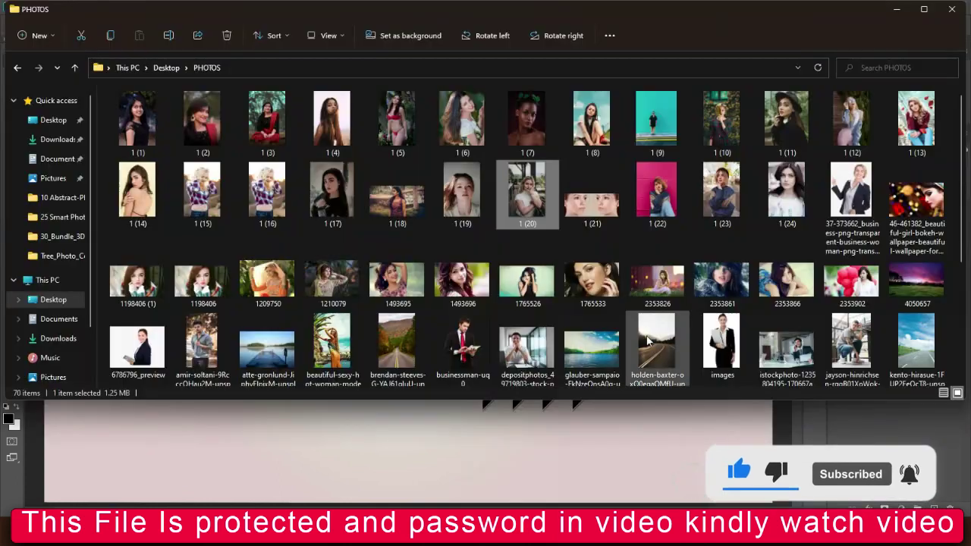
click(700, 266)
Place portrait 1 (16) into the circle frame and move it down within the circle
click(335, 196)
drag(271, 199, 374, 450)
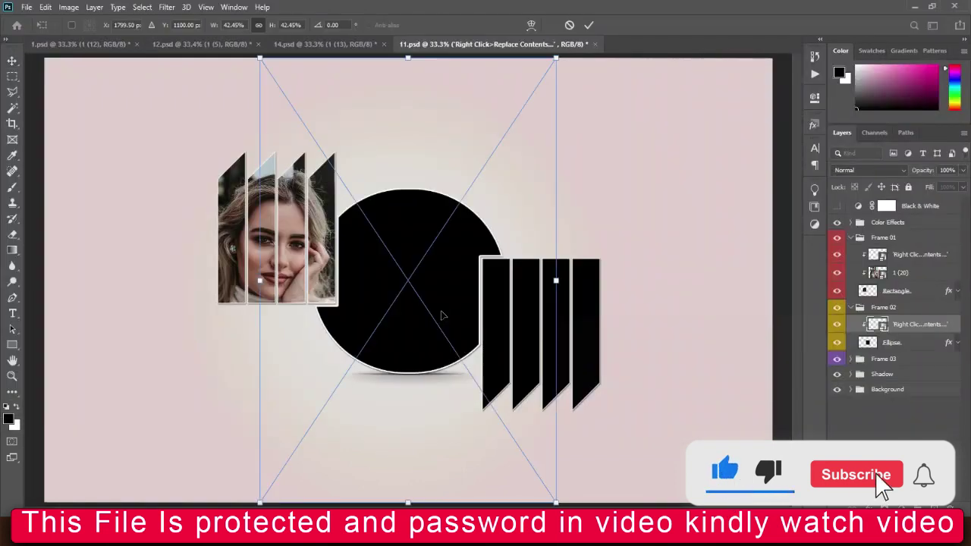
key(Return)
drag(404, 231, 421, 300)
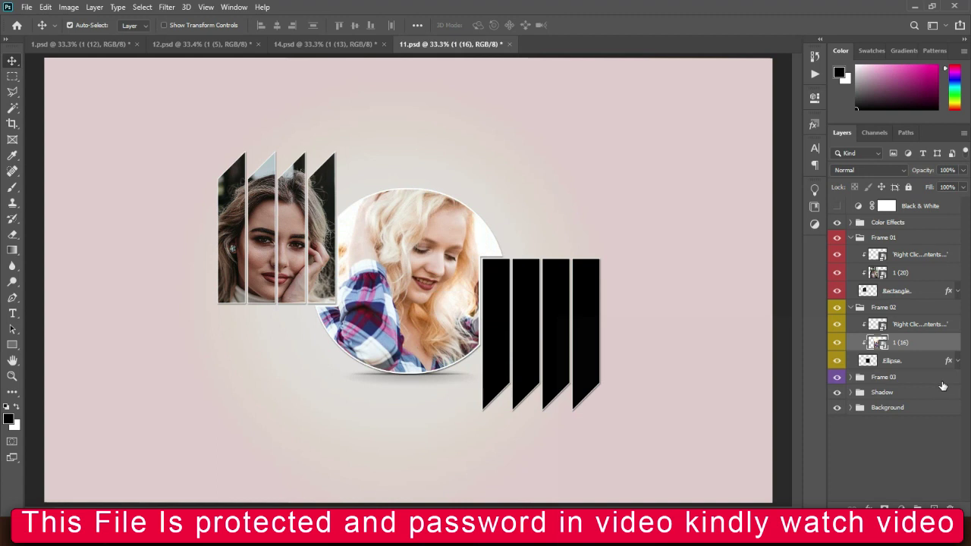
Place photo 1765526 under the Frame 03 placeholder and shift it so the face fills the strips
click(882, 392)
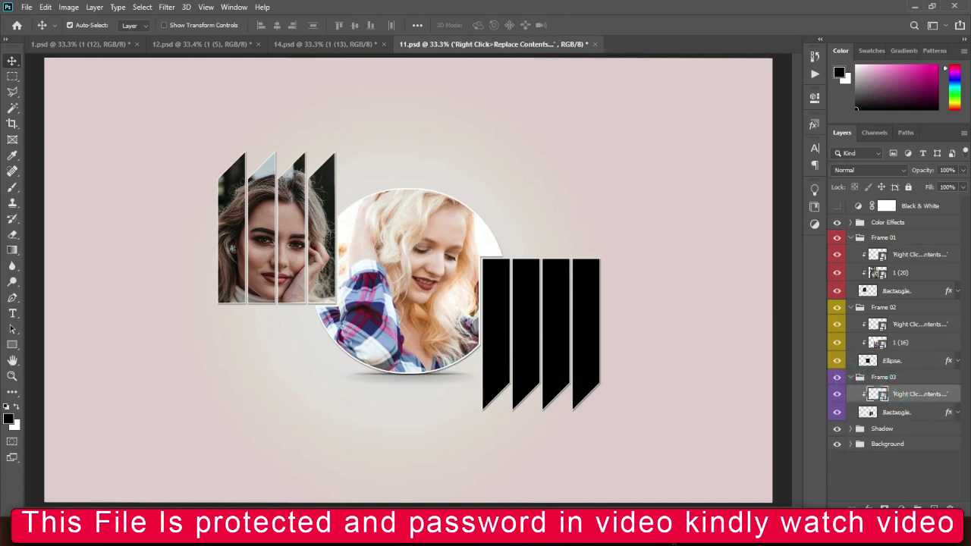
drag(526, 281, 525, 444)
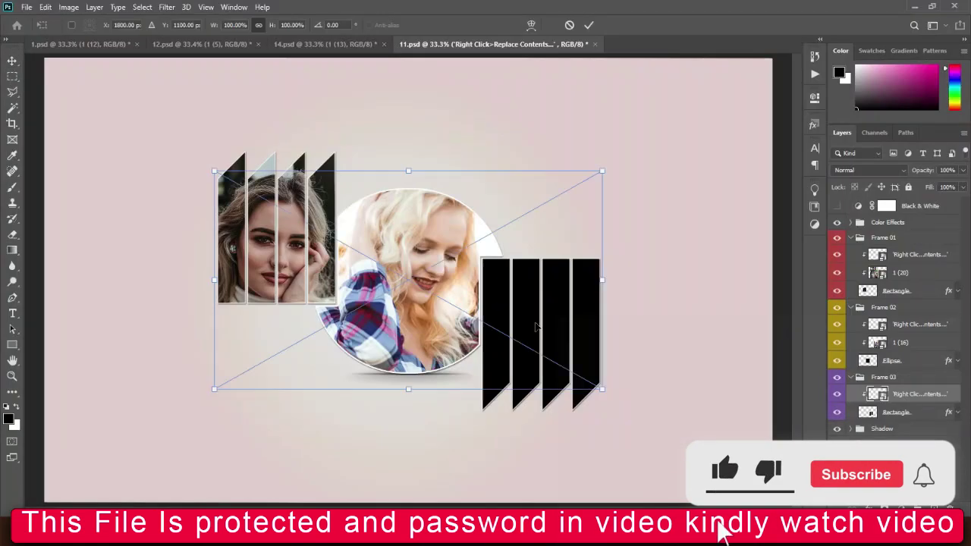
key(Return)
drag(889, 394, 895, 419)
drag(548, 355, 648, 397)
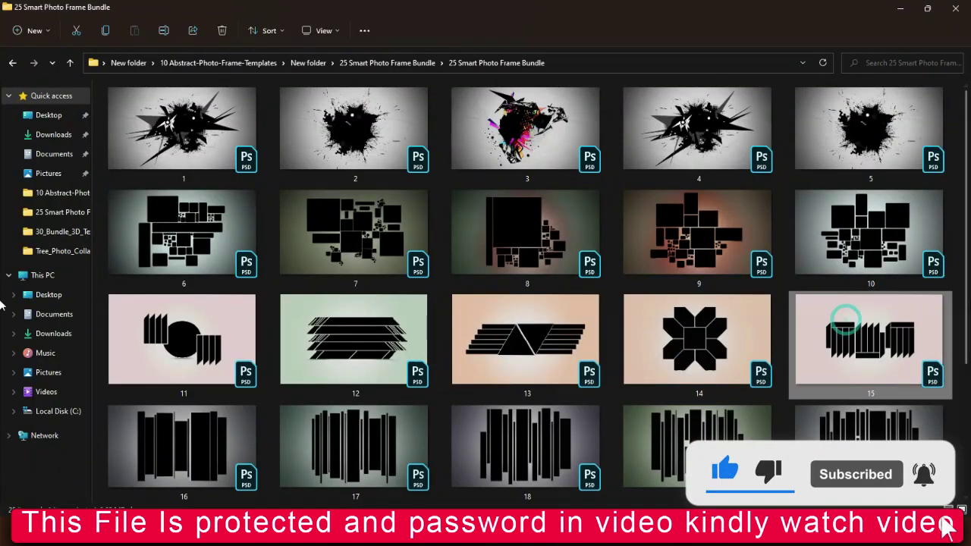
Scroll the bundle folder and open template 16 in Photoshop
scroll(842, 321, down, 2)
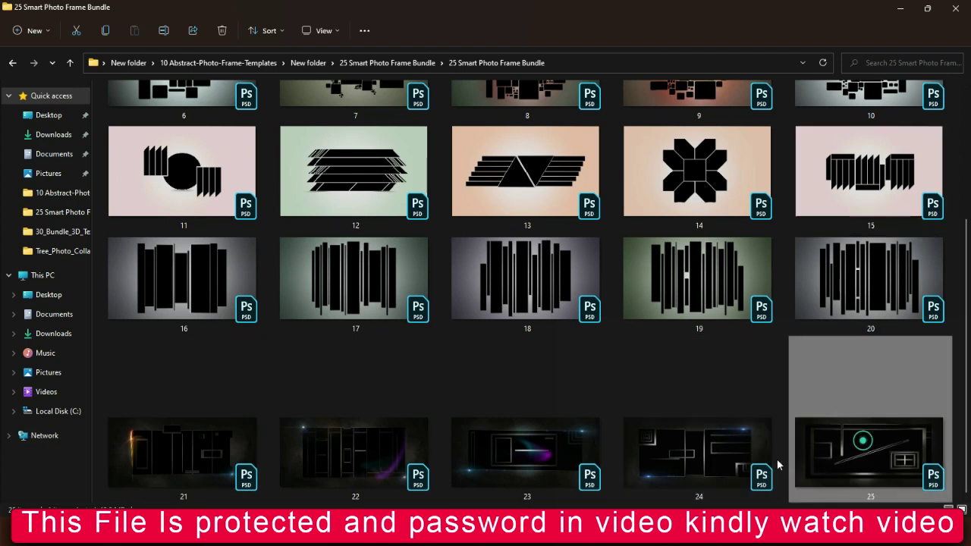
scroll(729, 389, up, 3)
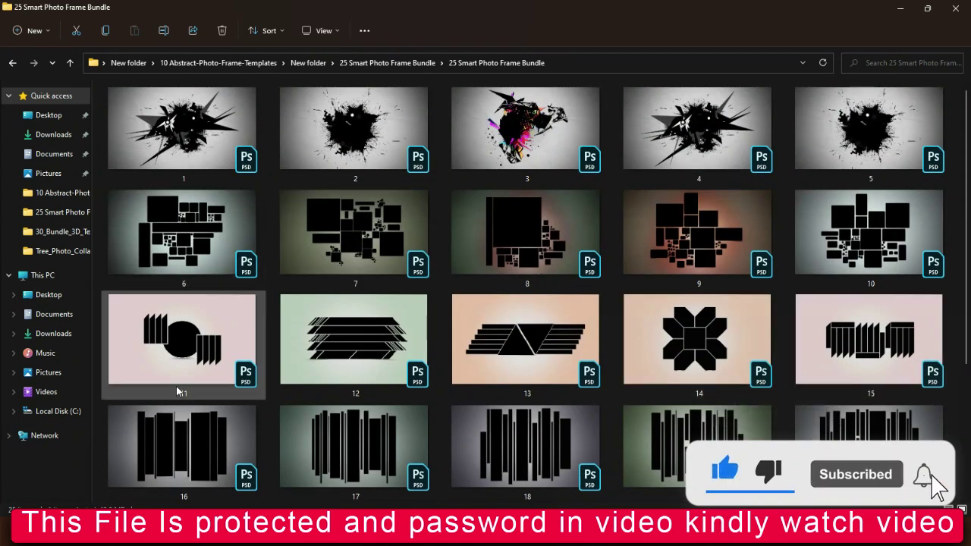
double_click(208, 425)
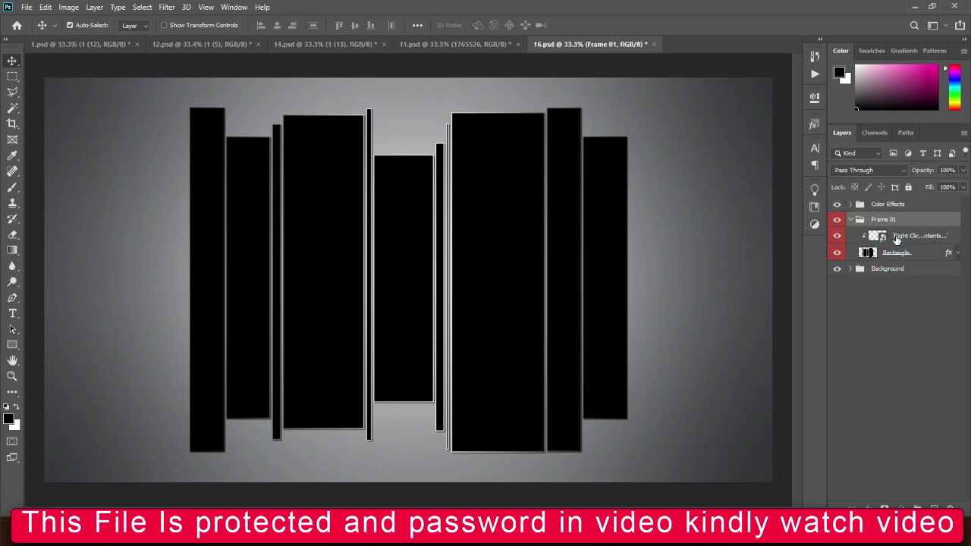
Place portrait photo 2353866 onto template 16 above its Frame 01 layer
click(898, 239)
click(670, 498)
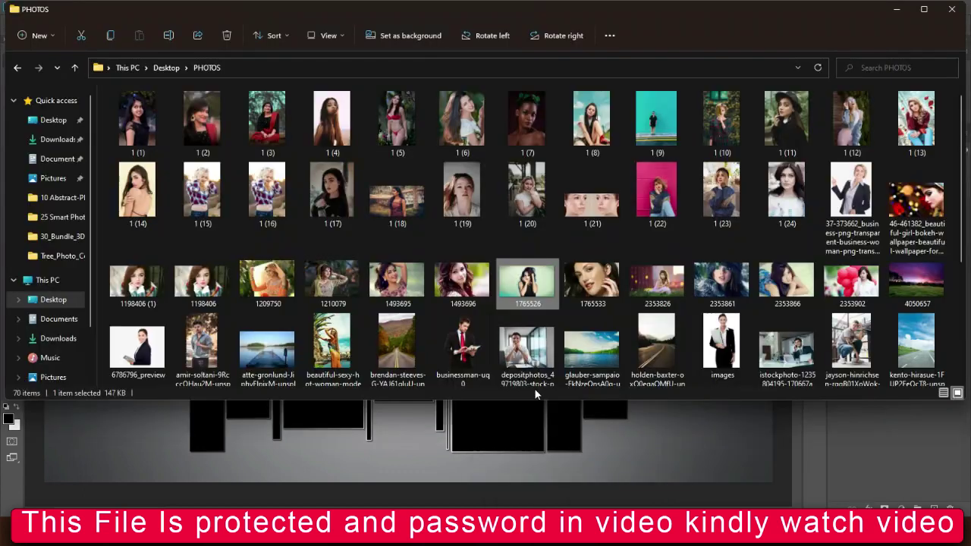
click(538, 334)
click(594, 260)
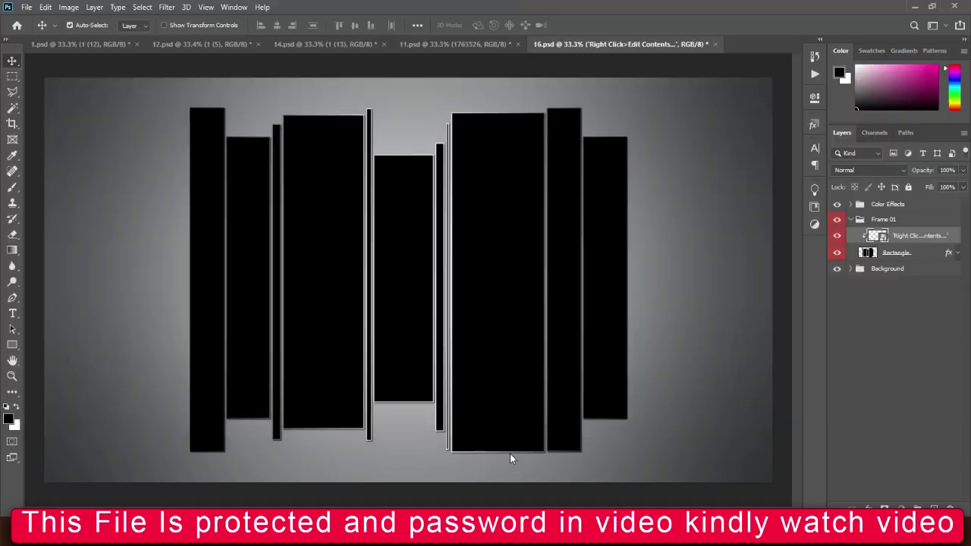
drag(797, 270, 510, 454)
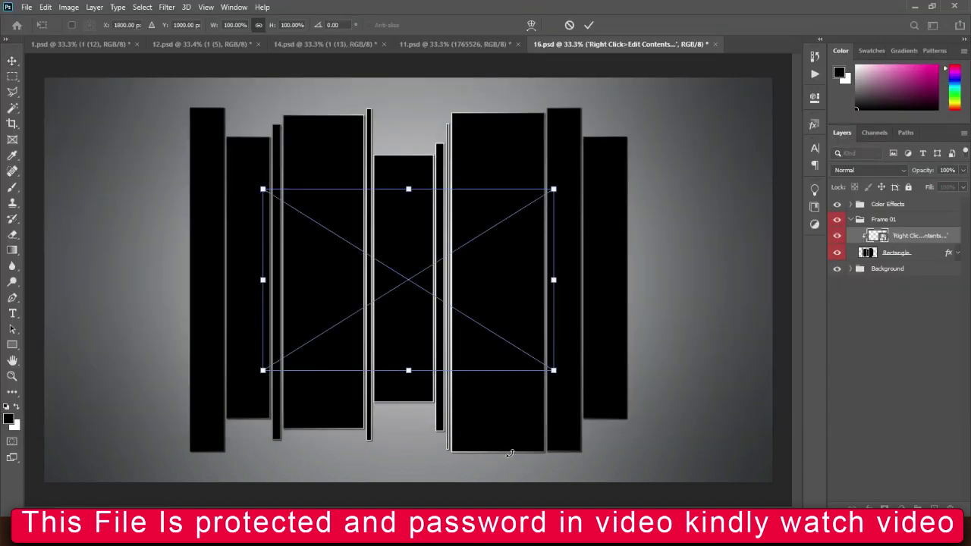
Enlarge photo 2353866 to cover the vertical bars and clip it into Frame 01
drag(408, 184, 408, 88)
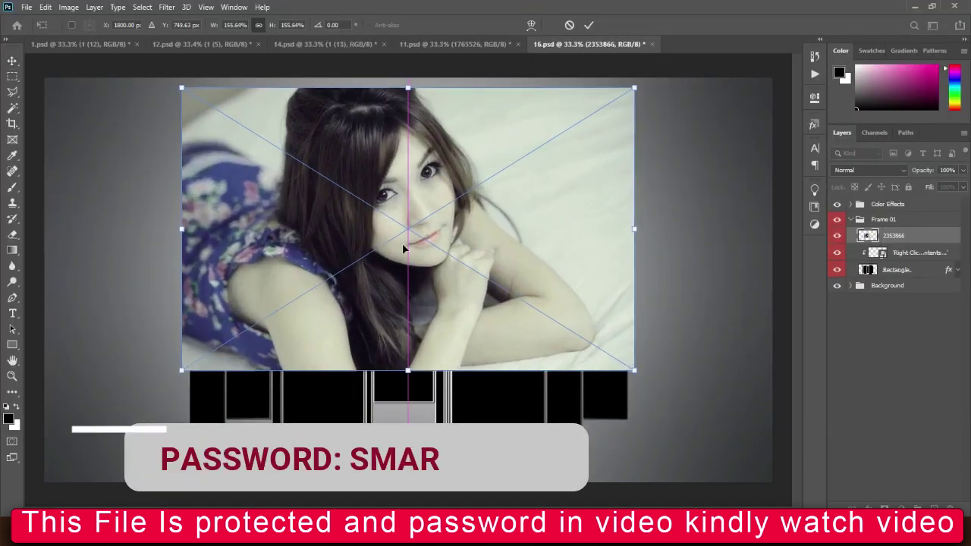
drag(408, 372, 409, 472)
key(Return)
mouse_move(899, 235)
mouse_down()
mouse_move(914, 245)
mouse_move(896, 260)
mouse_up()
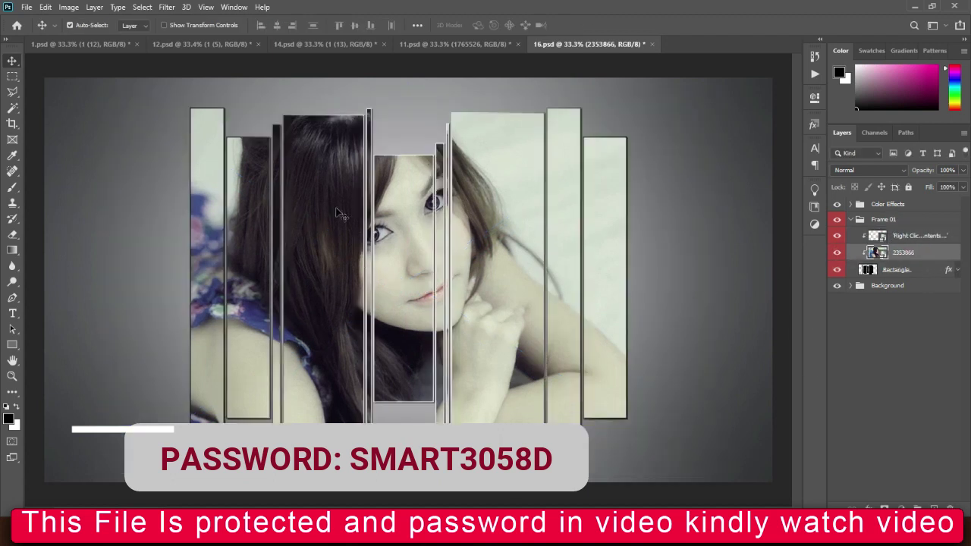
click(849, 204)
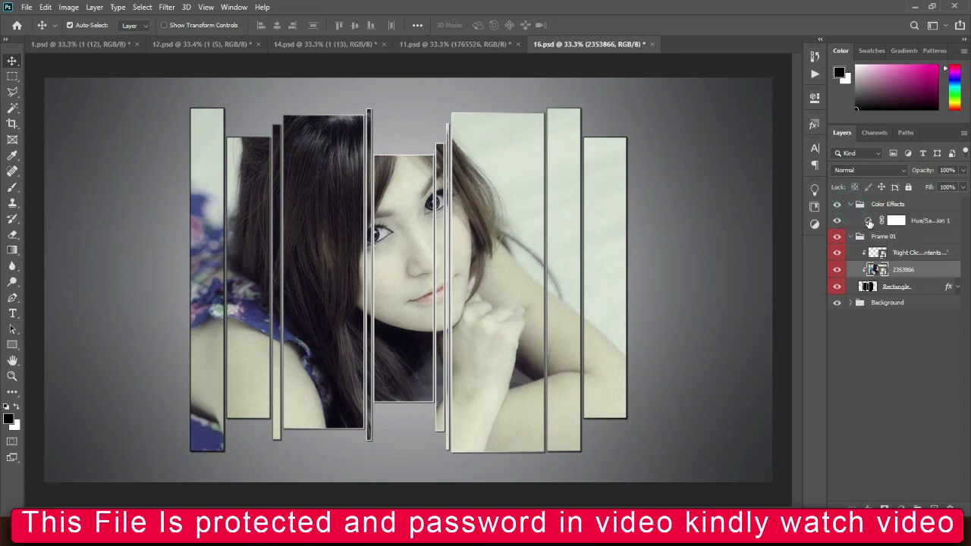
Test Hue/Saturation at Saturation -40 with a pinker hue, then reset to Hue +25, Saturation -64
double_click(869, 220)
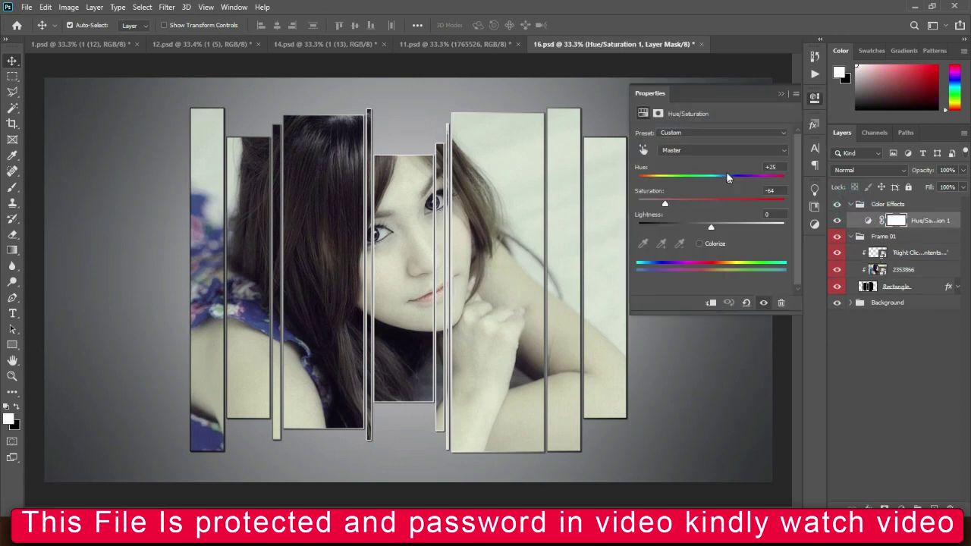
drag(666, 206, 682, 206)
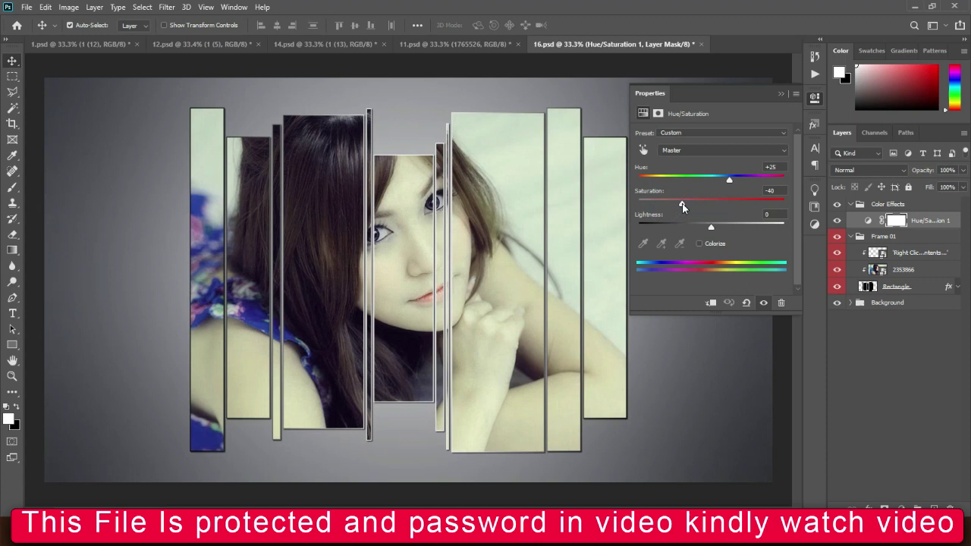
mouse_move(729, 180)
mouse_down()
mouse_move(689, 181)
mouse_move(737, 182)
mouse_move(676, 183)
mouse_move(702, 181)
mouse_up()
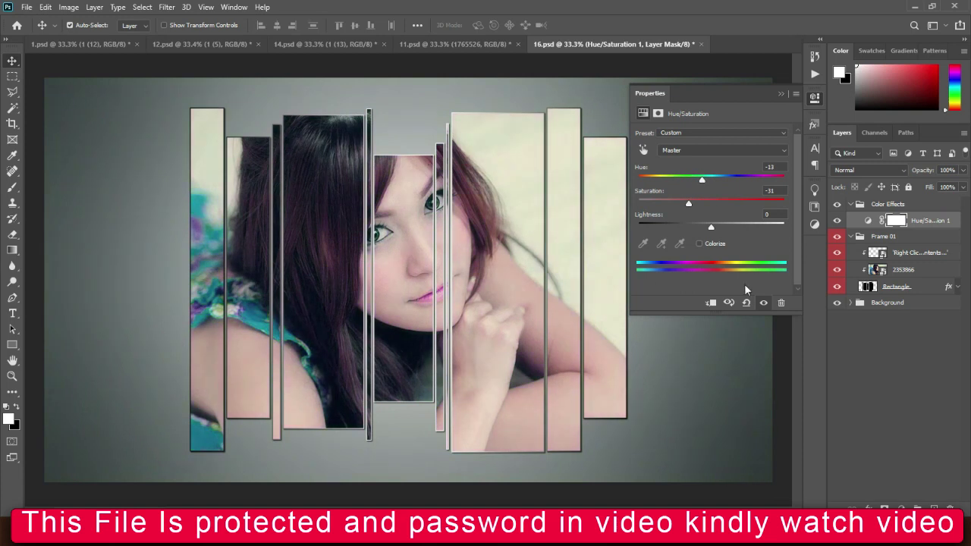
click(744, 303)
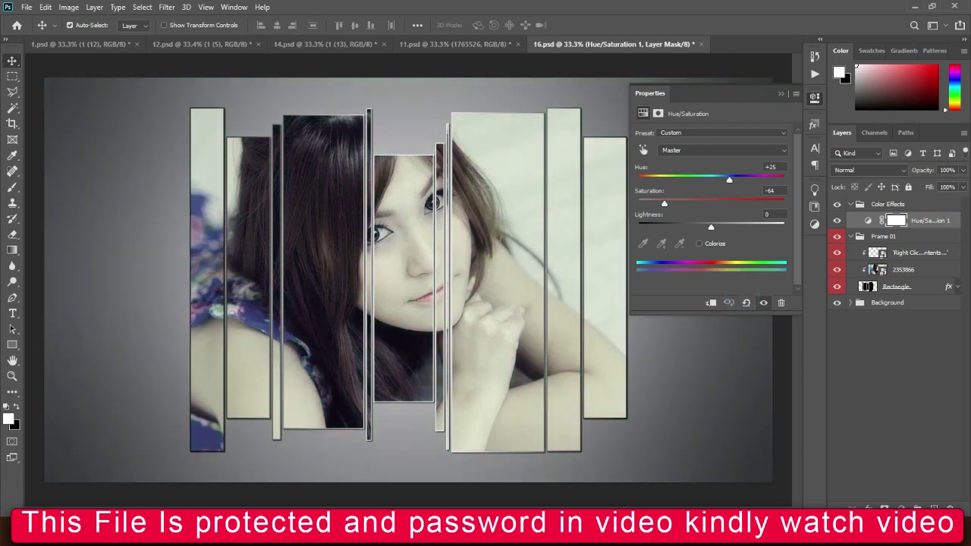
click(805, 463)
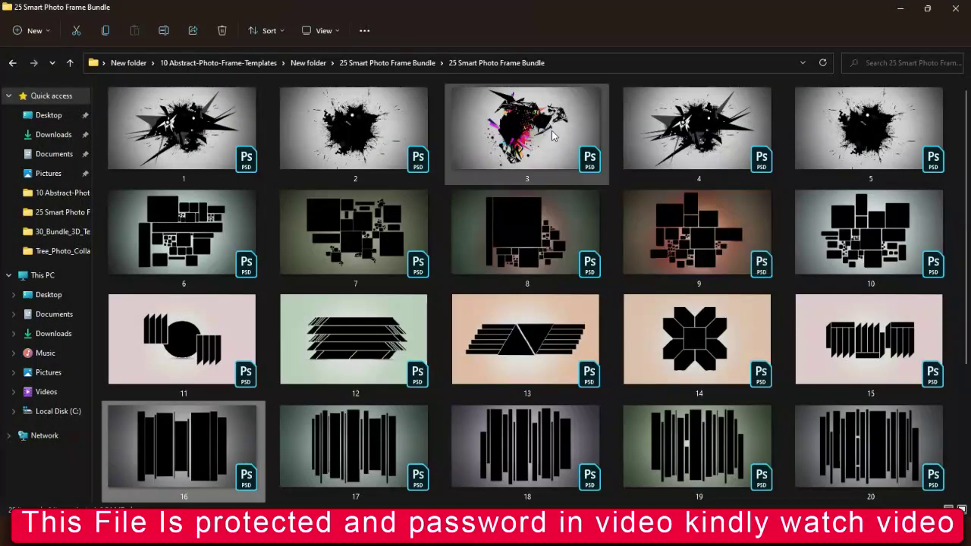
Open template 3.psd and place photo 1210079 above its Frame 01 layer
double_click(524, 135)
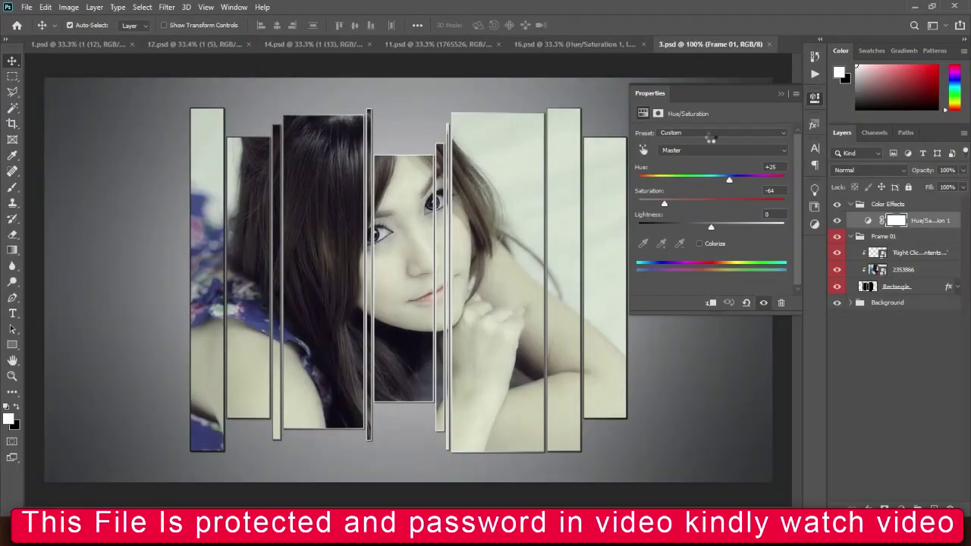
click(781, 94)
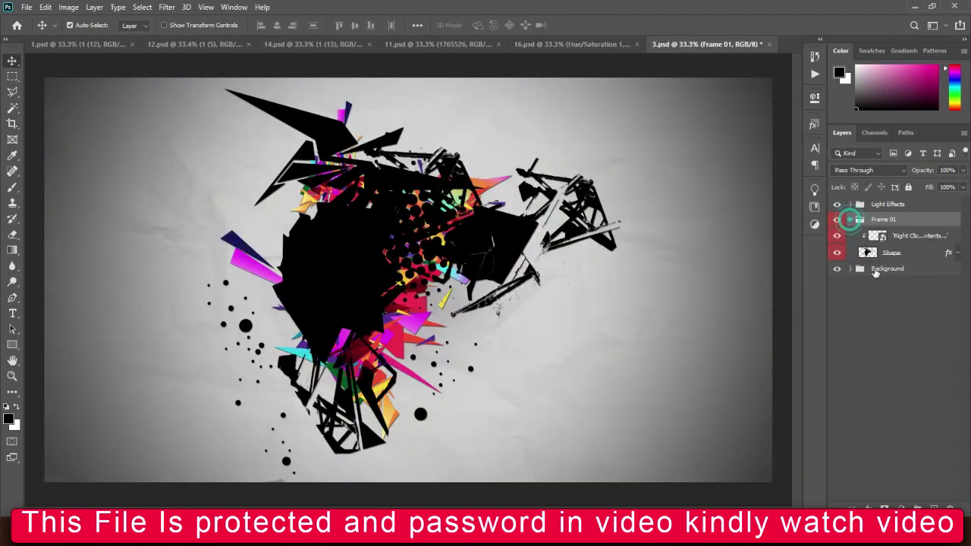
click(885, 237)
click(694, 455)
click(725, 320)
click(527, 259)
click(329, 260)
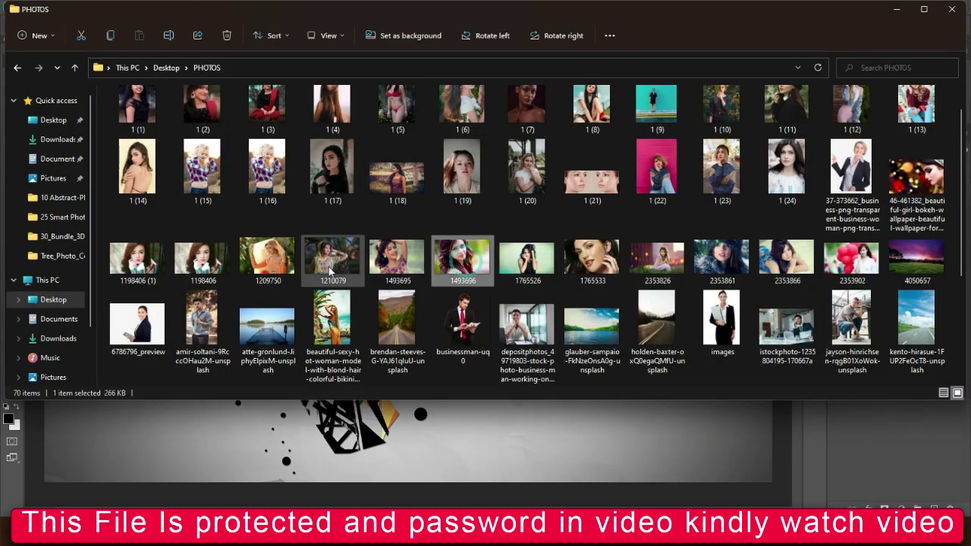
drag(367, 448, 369, 444)
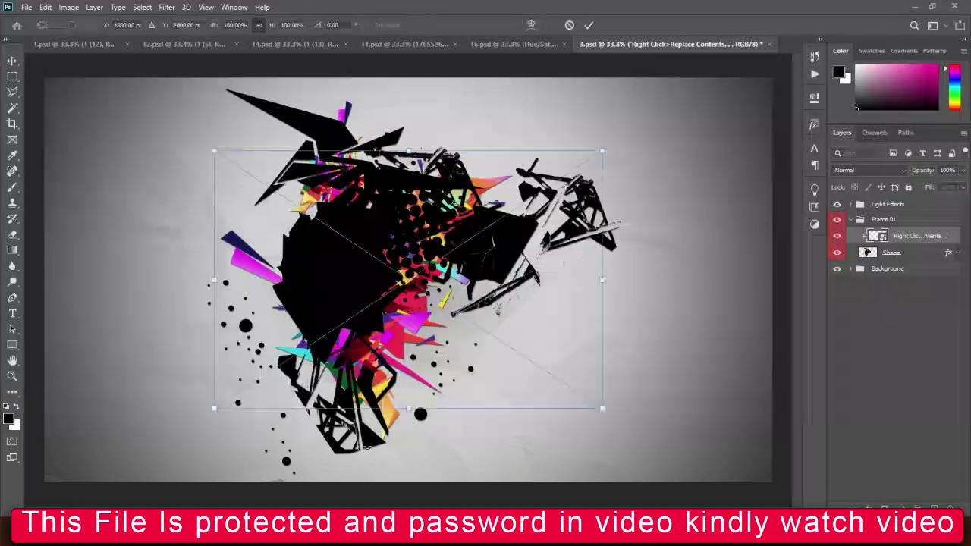
Scale photo 1210079 to 155%, clip it into the shattered splash shape, and fit the canvas on screen
drag(418, 148, 408, 70)
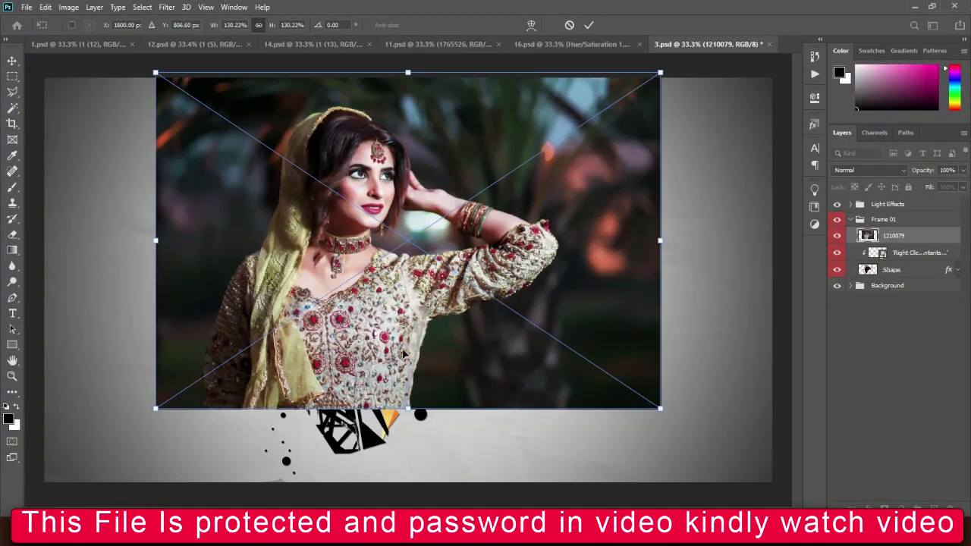
drag(408, 408, 408, 470)
drag(417, 428, 432, 429)
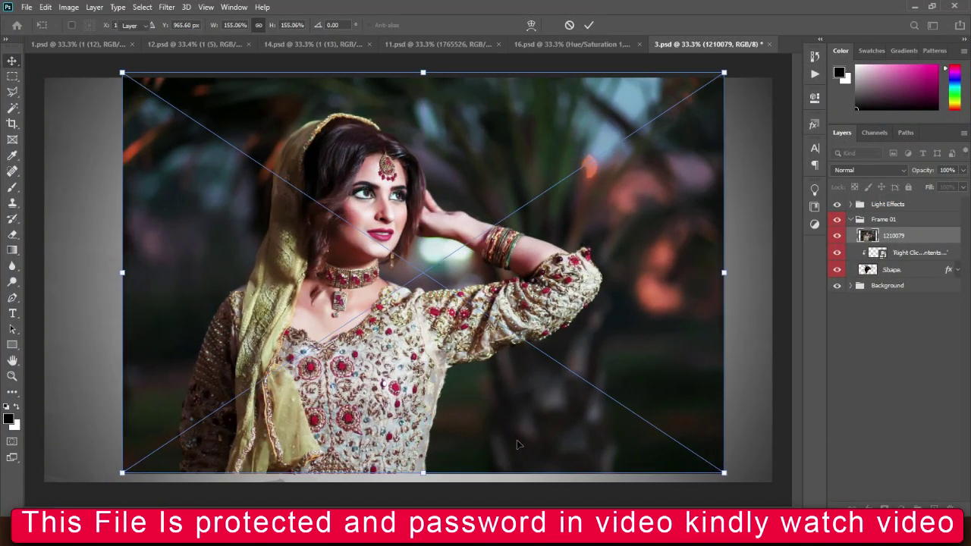
key(Return)
drag(897, 250, 897, 256)
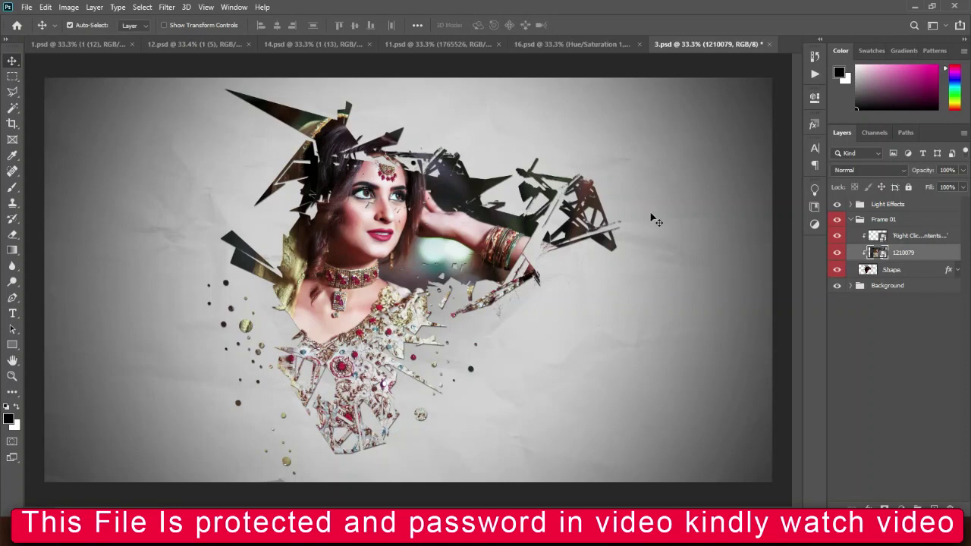
key(ctrl+minus)
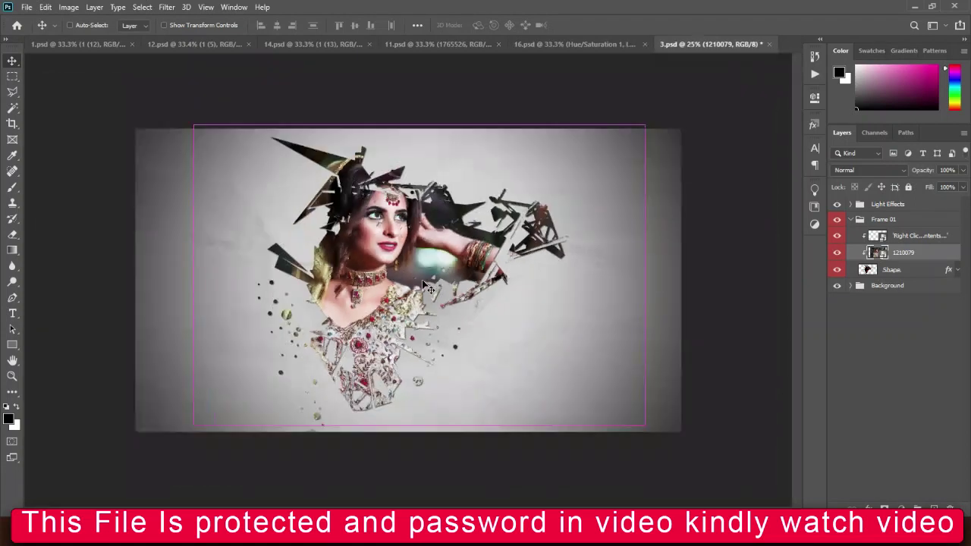
key(ctrl+0)
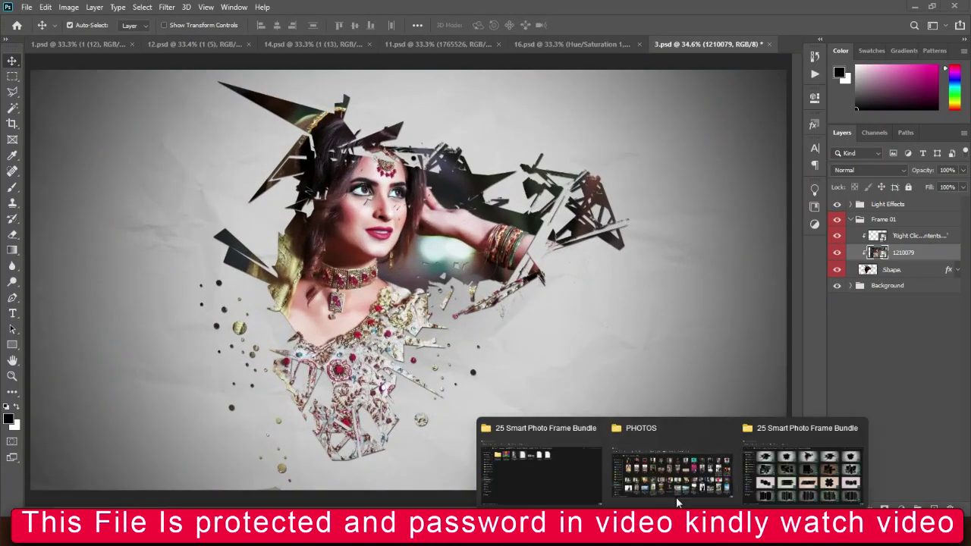
click(797, 459)
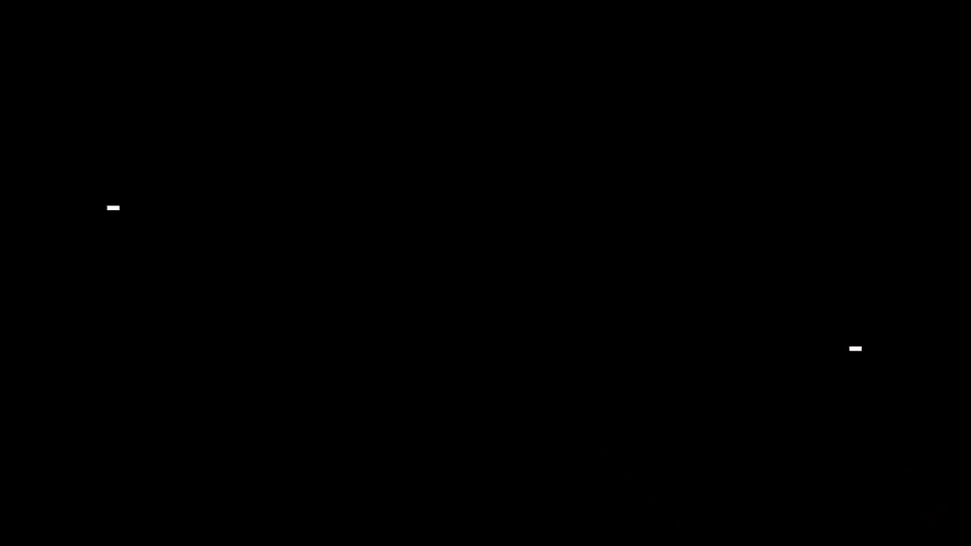